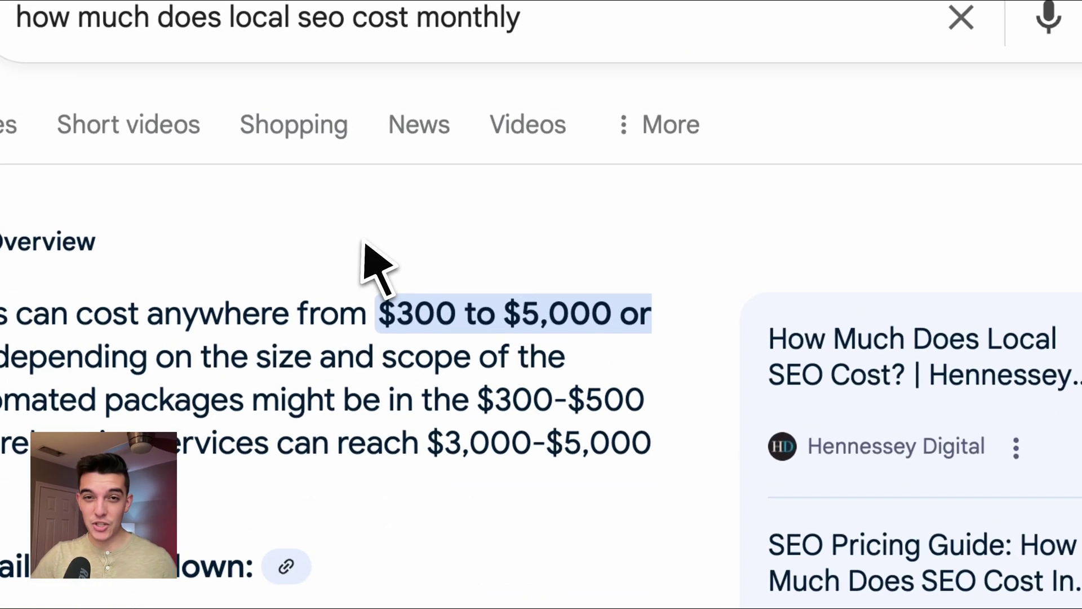
Highlight Ahrefs' Standard $249/mo and Advanced $449/mo prices, then expand the Tools bookmarks folder
drag(379, 322, 619, 324)
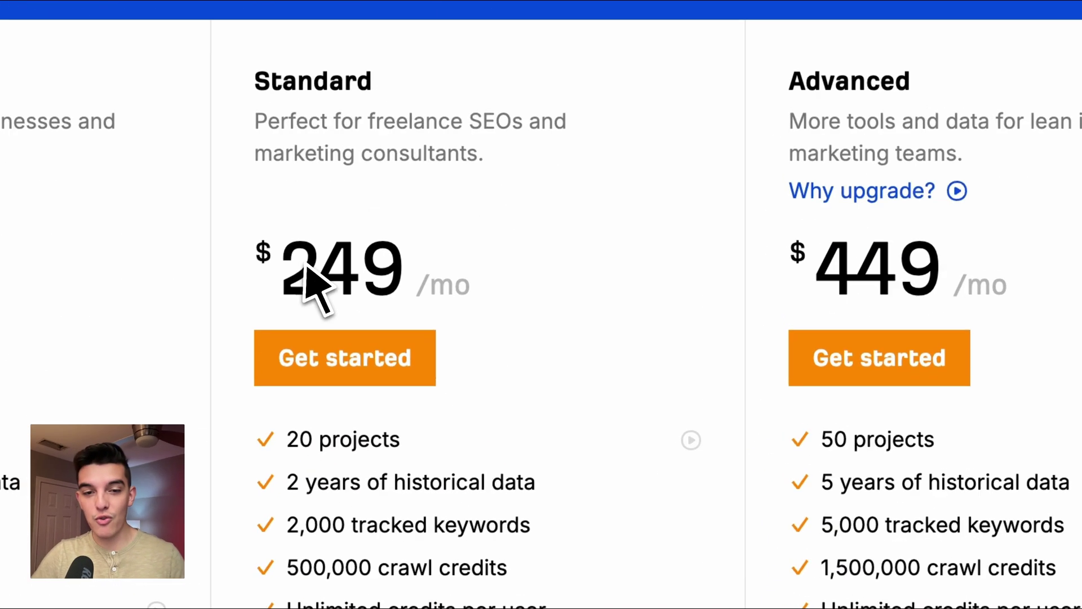
drag(306, 265, 564, 275)
drag(848, 276, 1015, 272)
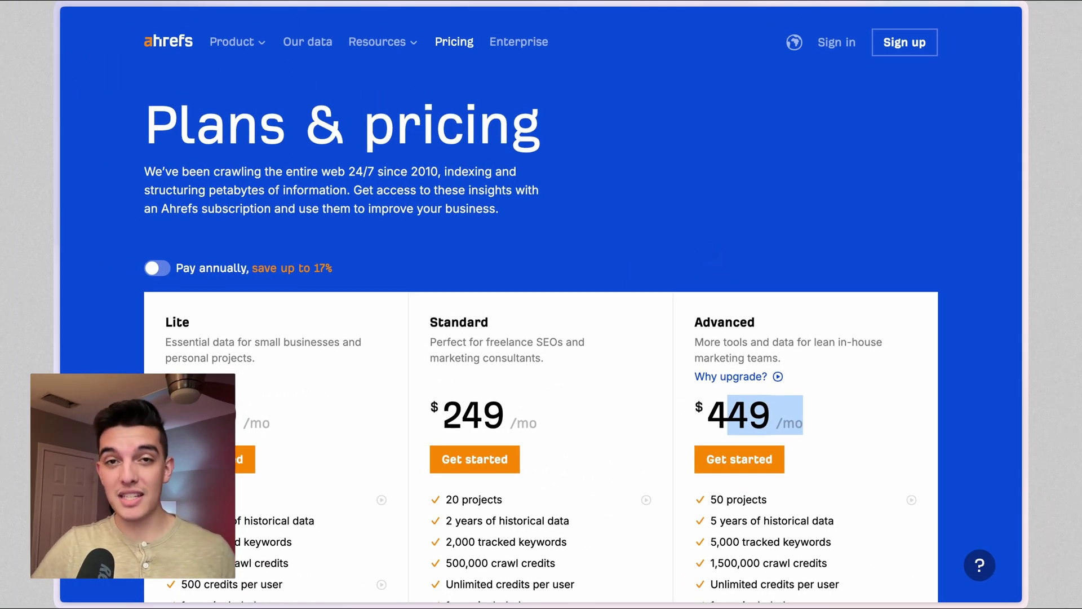
click(692, 250)
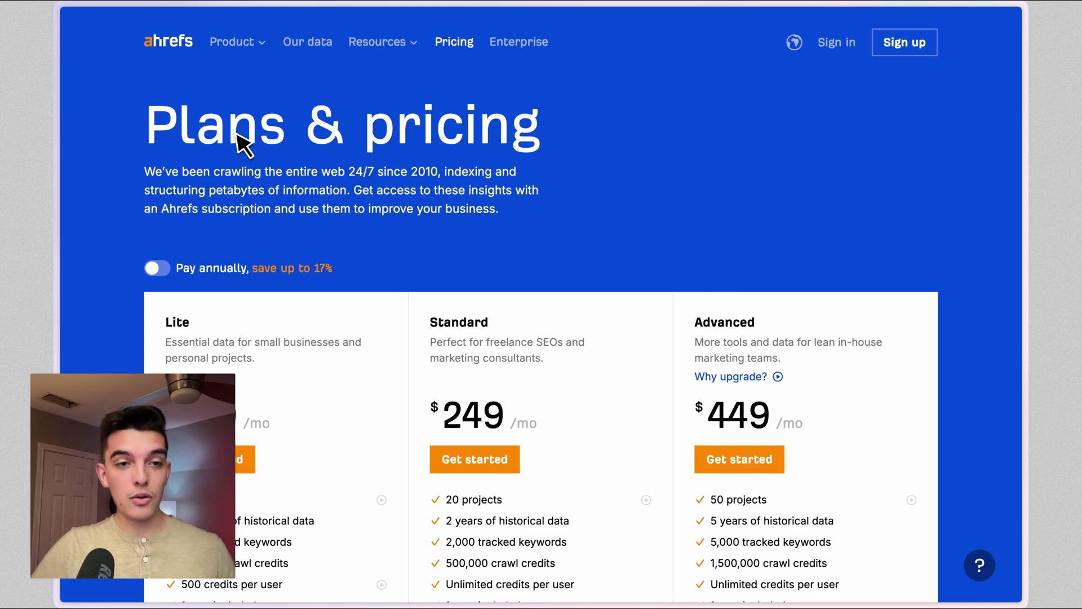
mouse_move(36, 110)
click(90, 164)
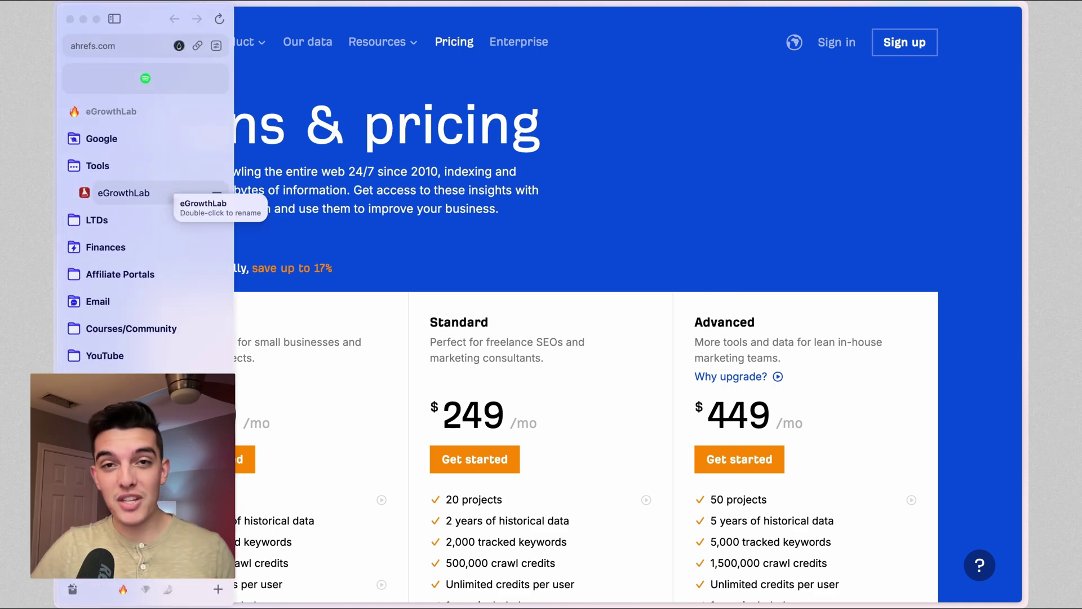
In the eGrowthLab account, set the SEO resell price to $150 for a $71 profit over $79
click(124, 193)
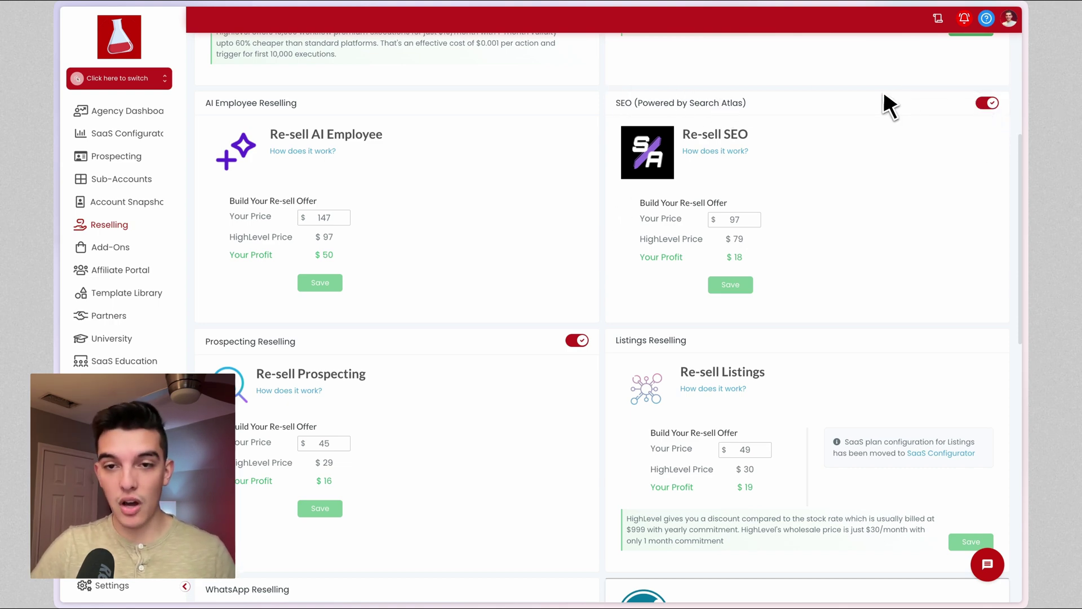
double_click(733, 220)
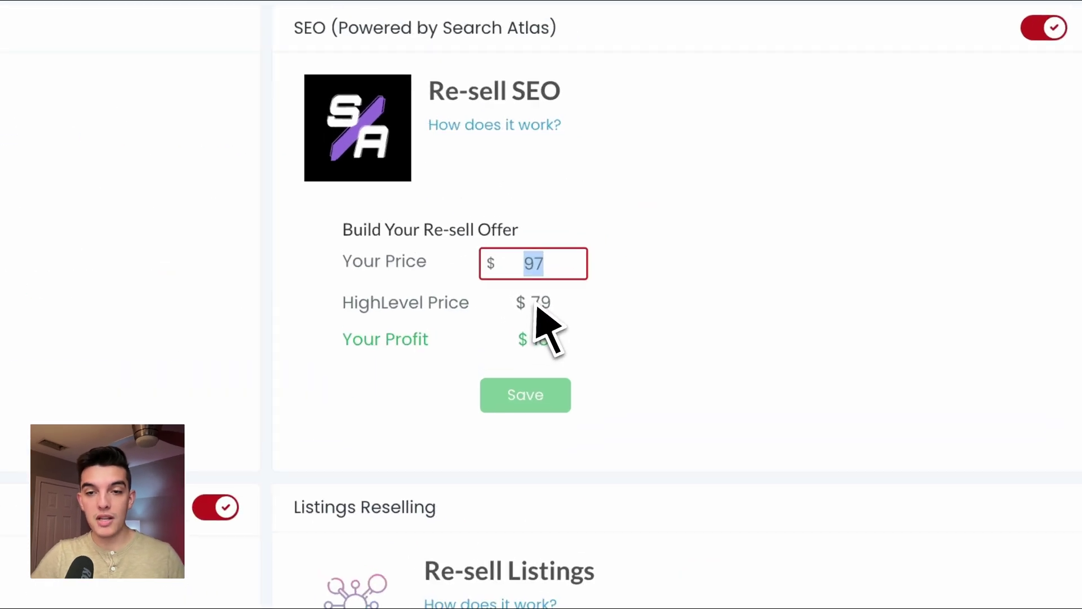
double_click(742, 239)
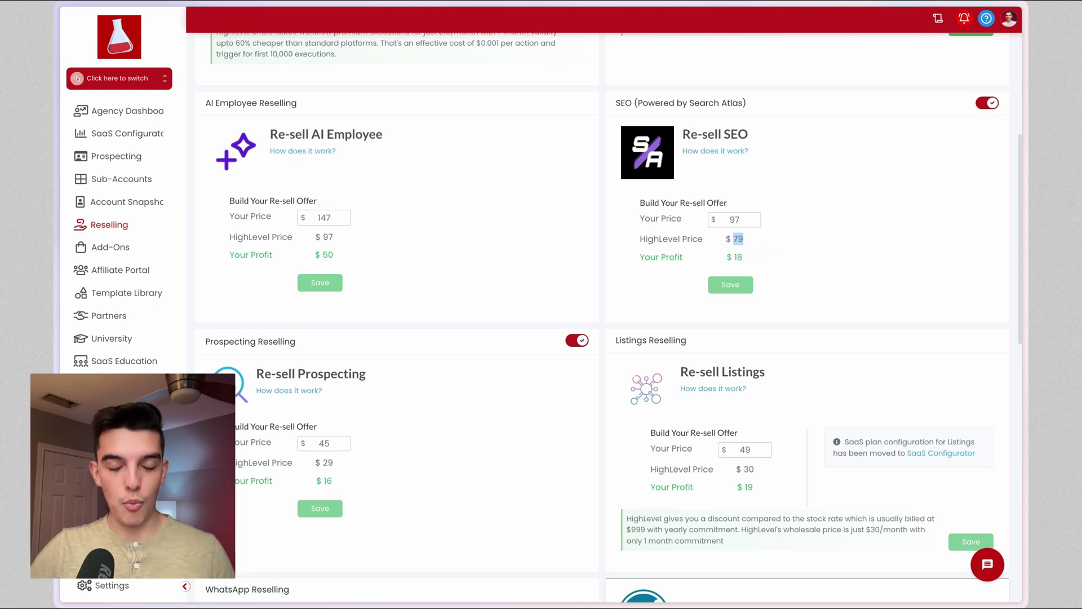
double_click(746, 221)
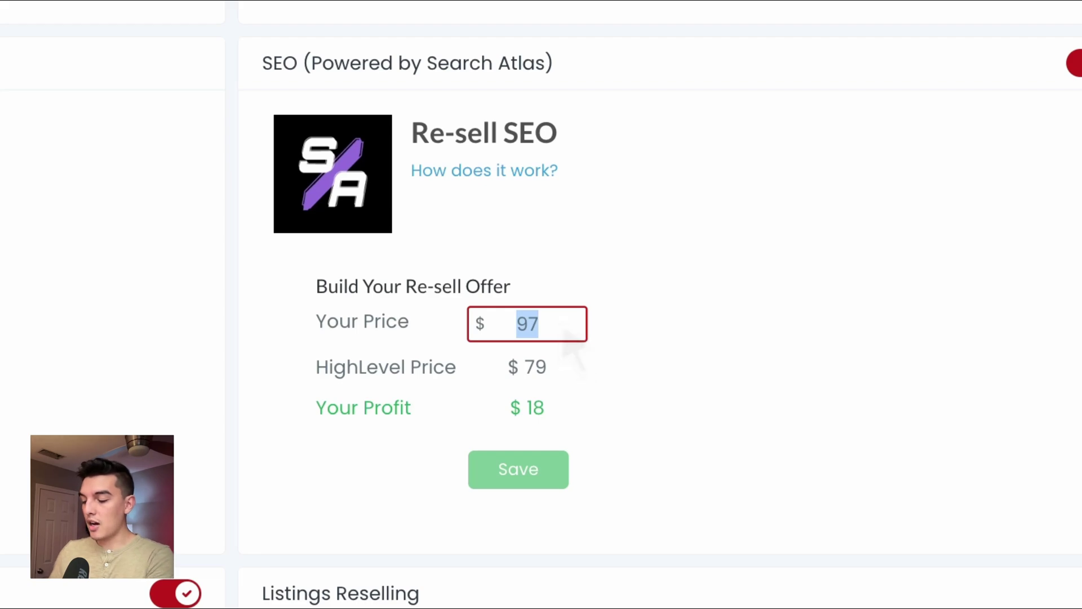
text(150)
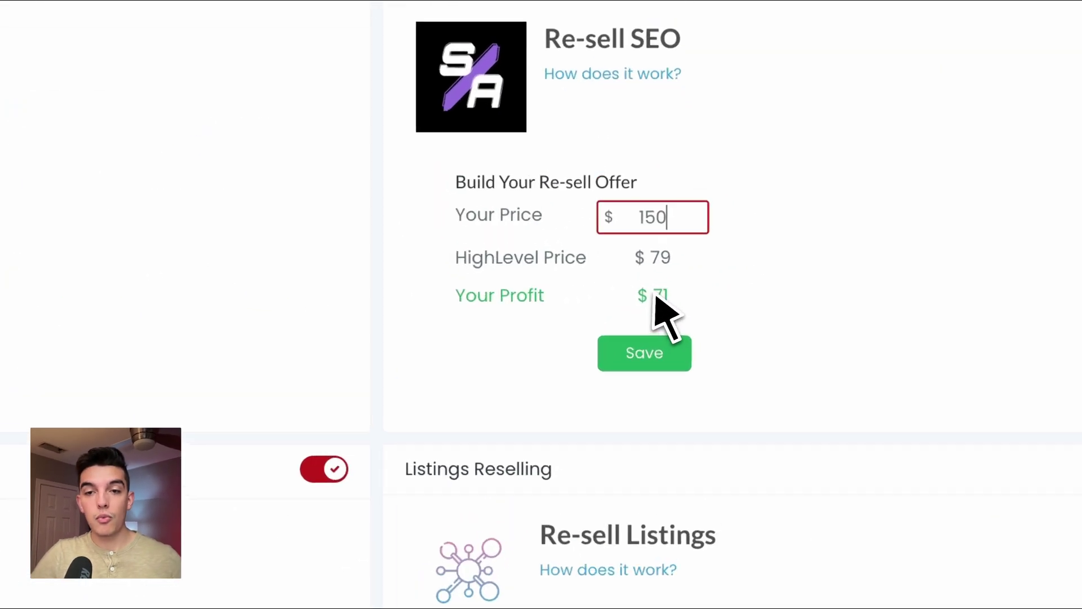
double_click(739, 257)
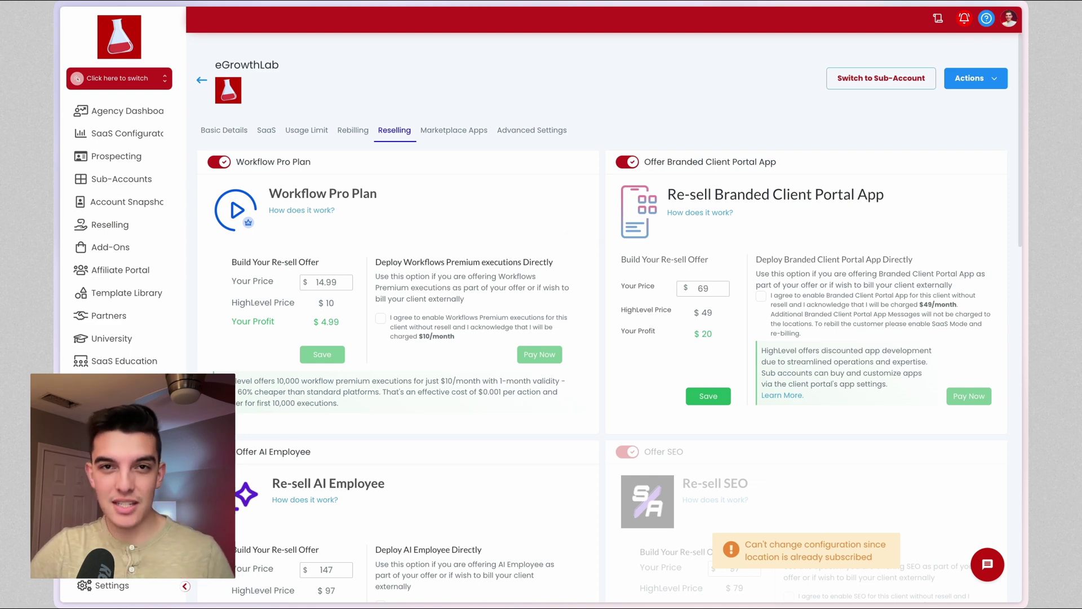
Scroll down the Site Projects list to review each domain's backlinks, traffic and issues
scroll(602, 237, down, 1)
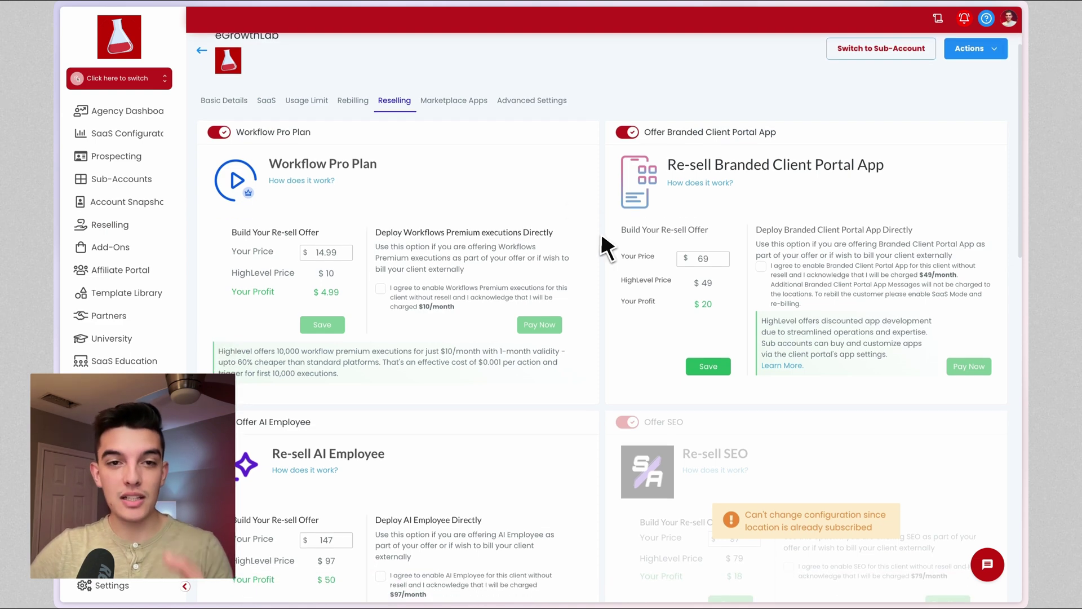
scroll(599, 237, down, 4)
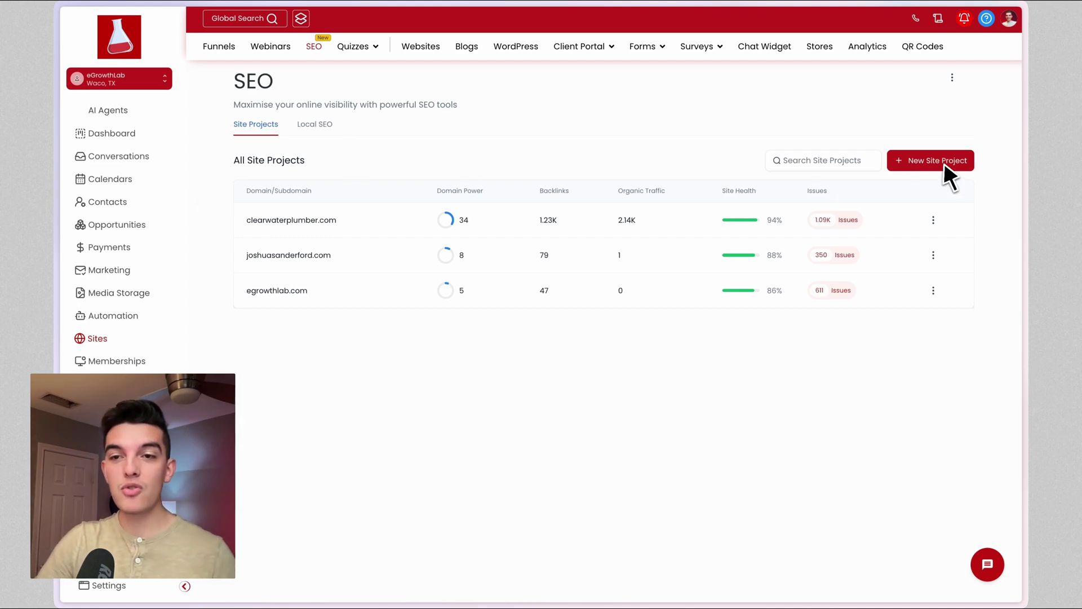
Start and cancel a new site project, then open the clearwaterplumber.com SEO overview
click(944, 162)
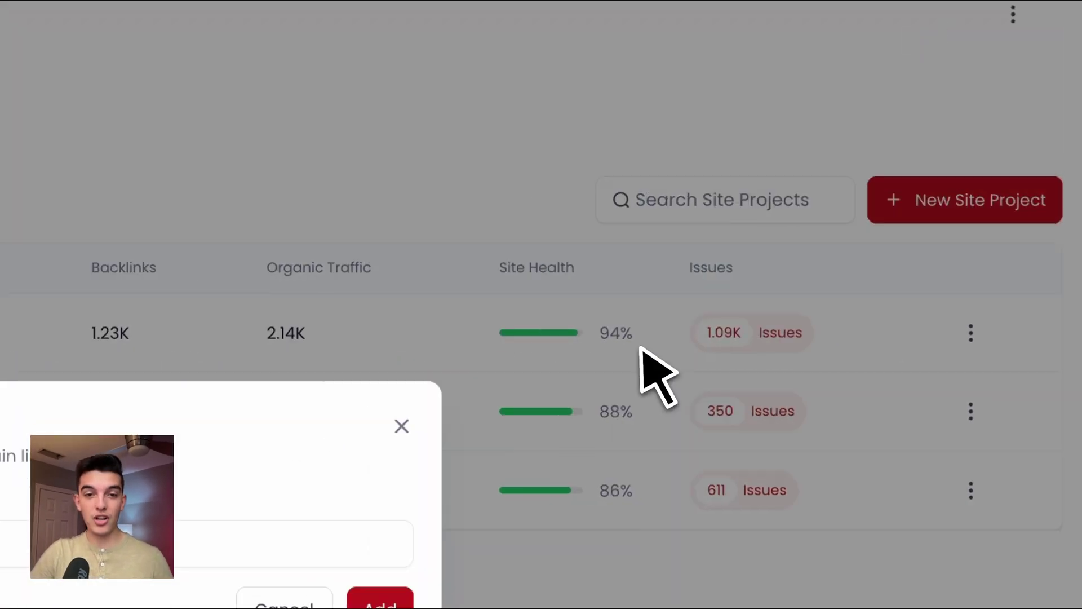
click(254, 544)
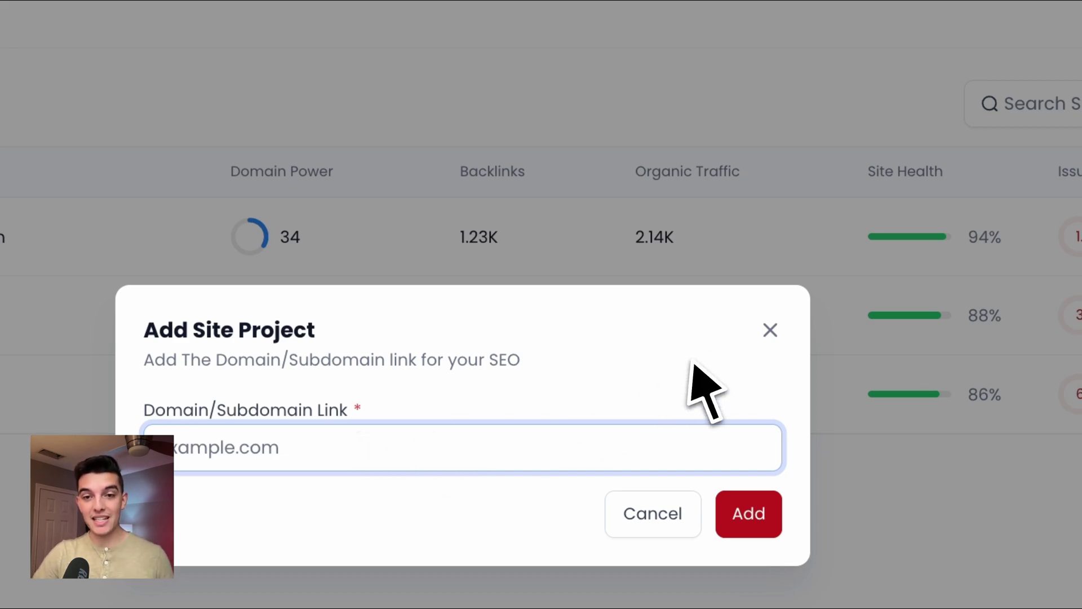
click(770, 328)
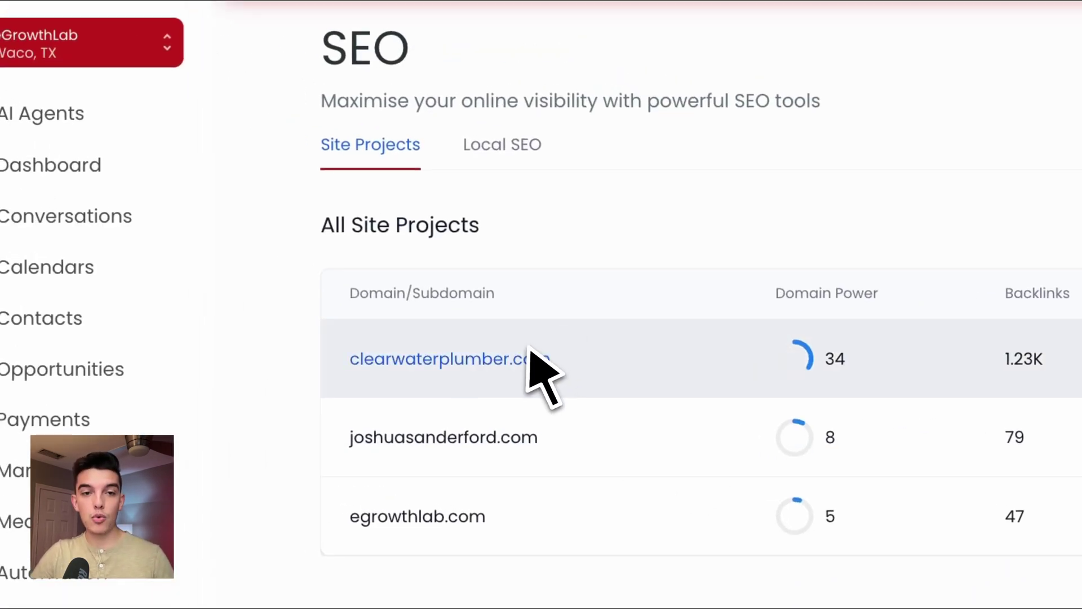
click(463, 359)
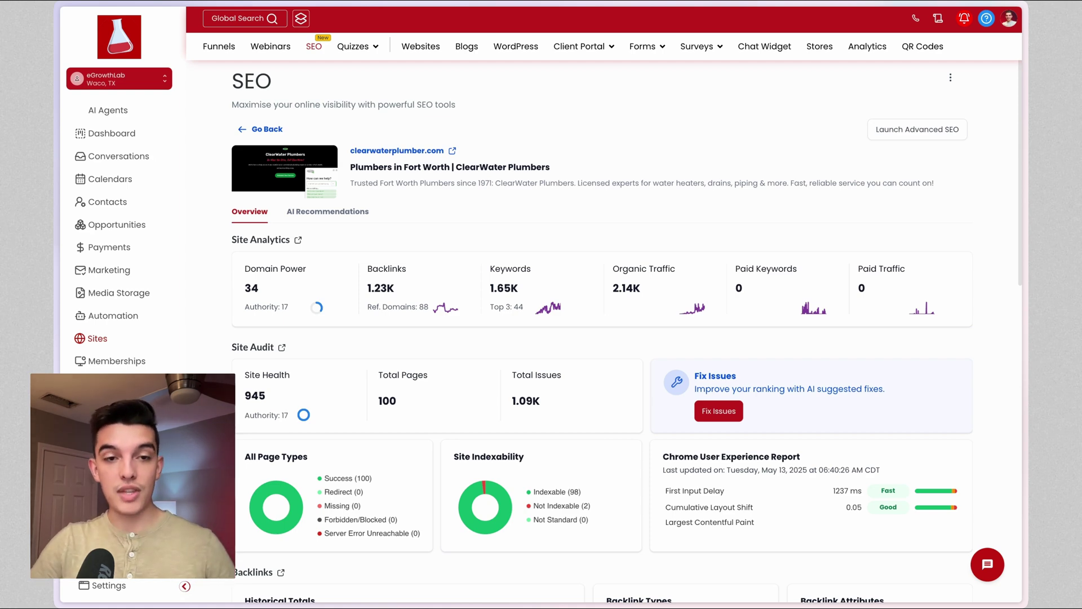
scroll(216, 209, down, 1)
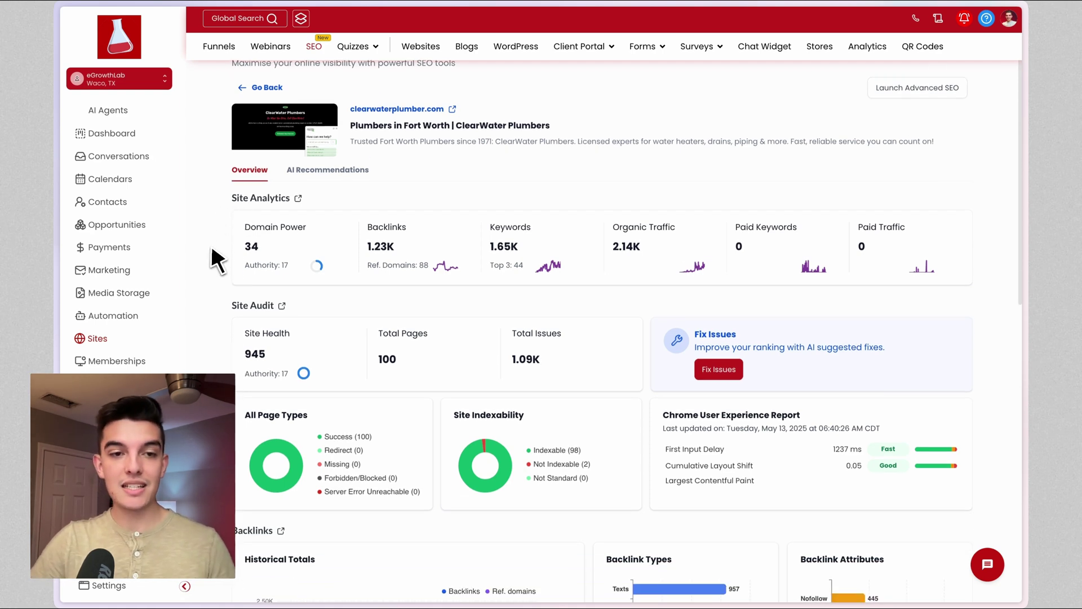
scroll(211, 249, down, 2)
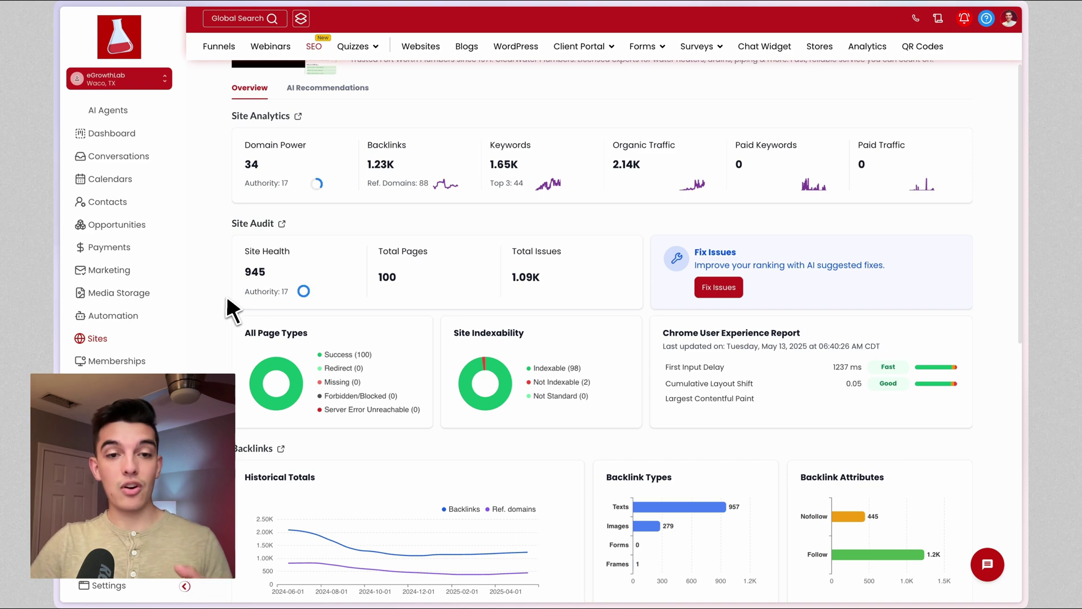
scroll(248, 320, down, 4)
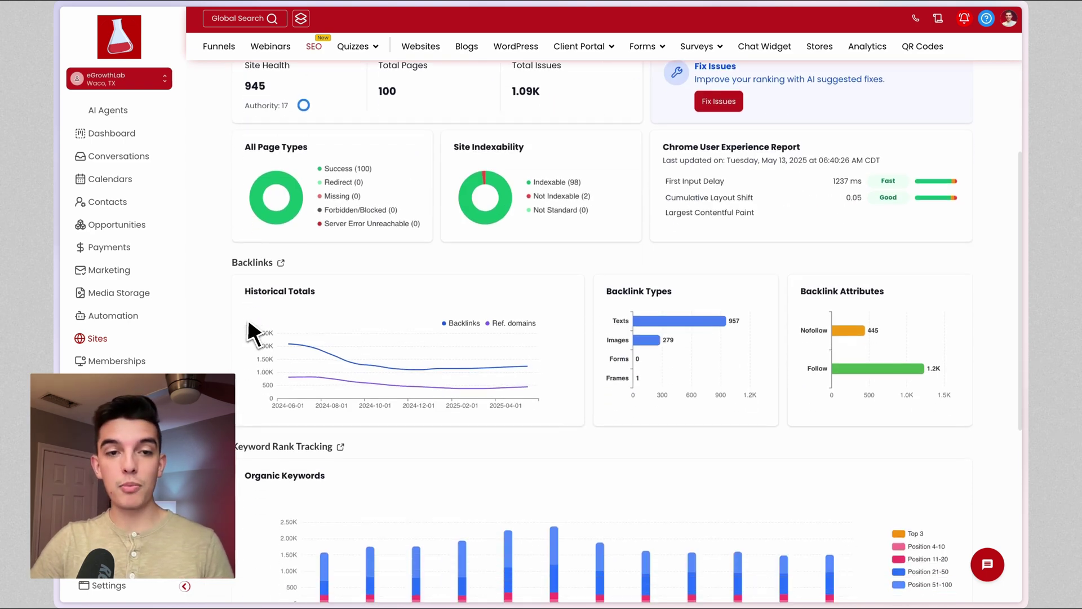
mouse_move(451, 381)
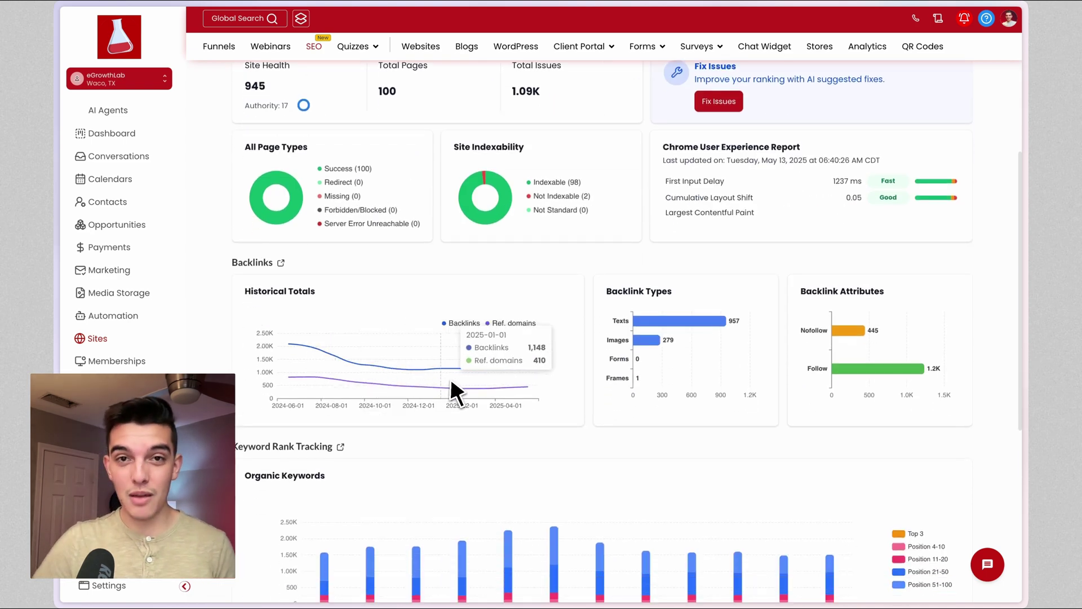
scroll(454, 388, down, 6)
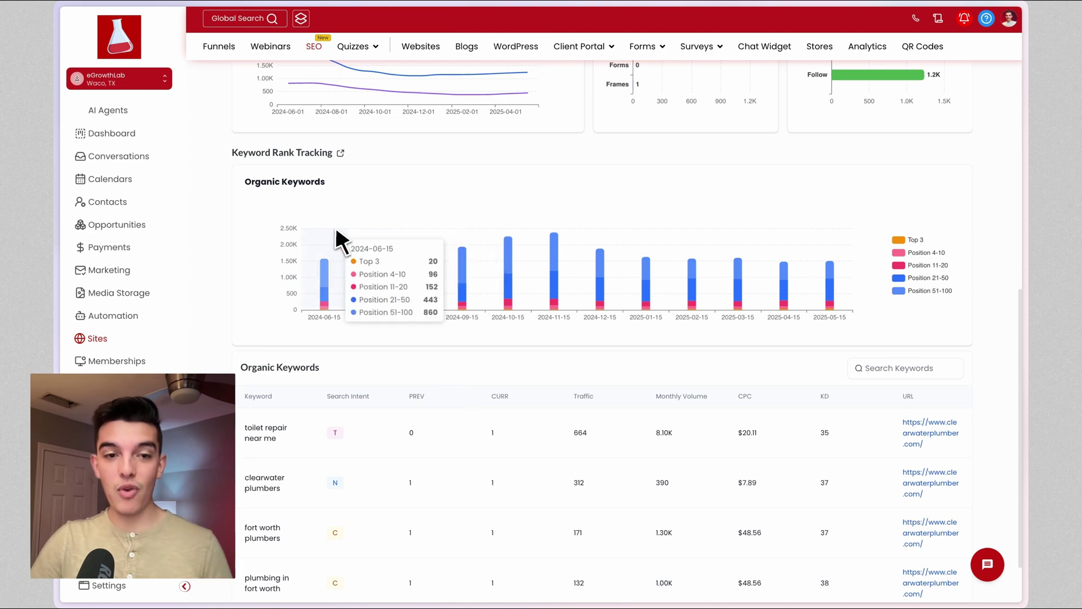
scroll(225, 355, down, 2)
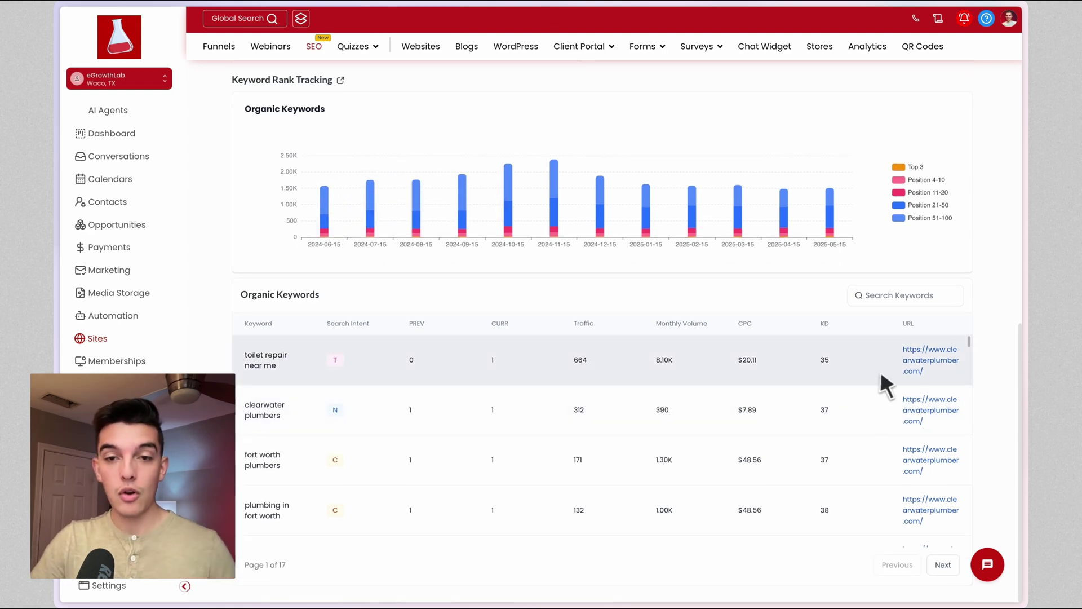
scroll(851, 383, up, 8)
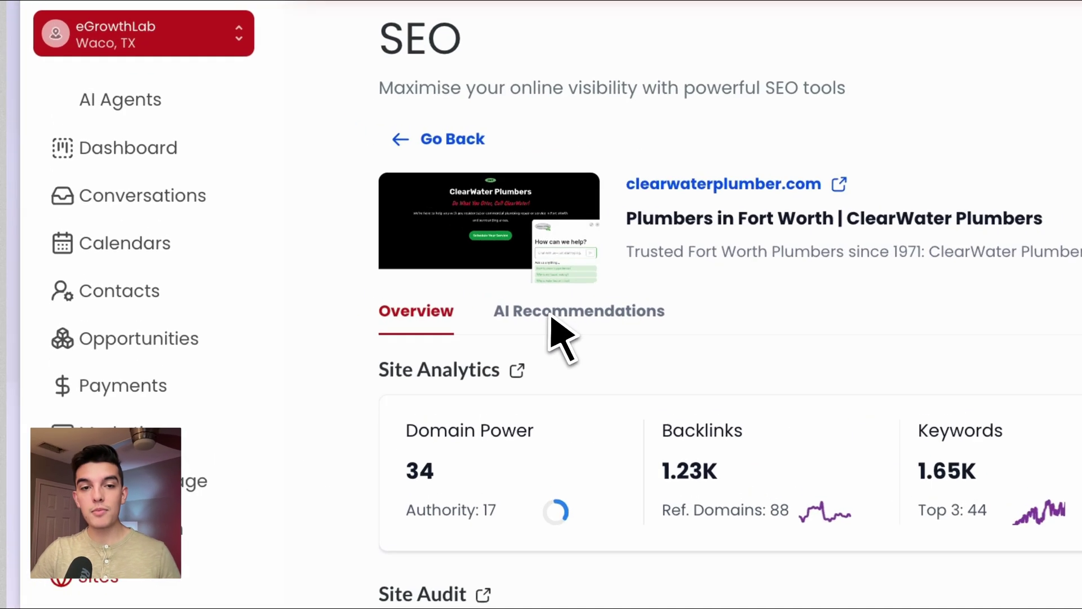
Show clearwaterplumber.com's AI recommendations filtered to Meta Description technical fixes
click(313, 213)
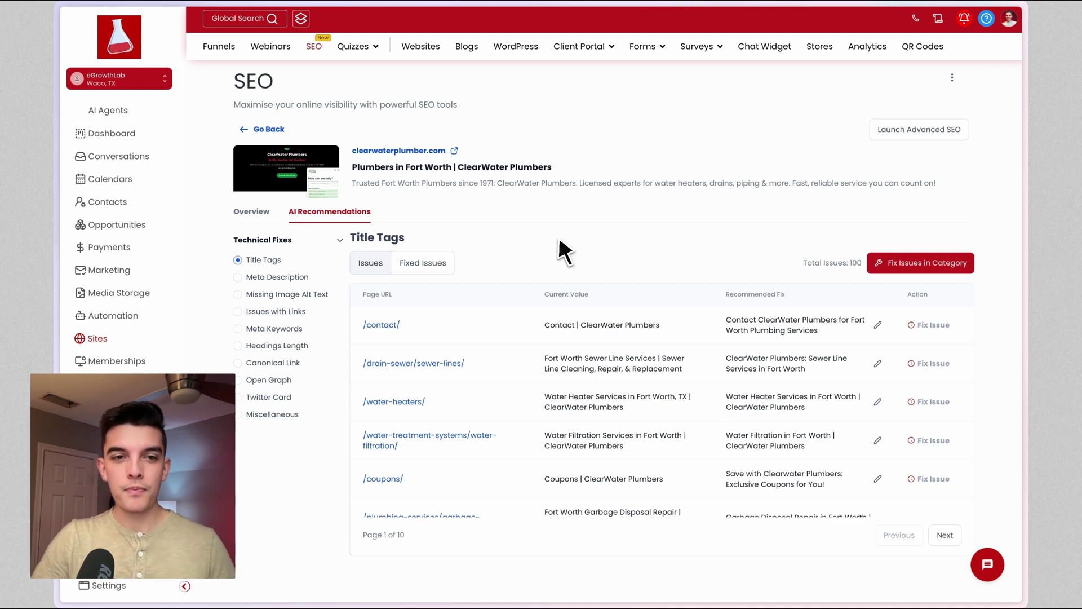
click(246, 280)
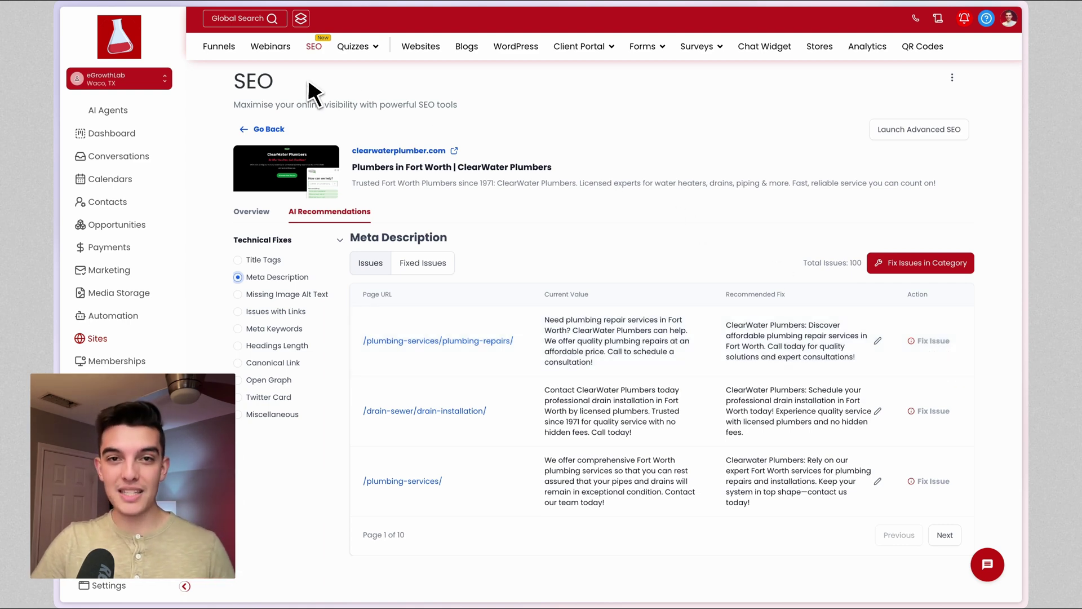
click(264, 130)
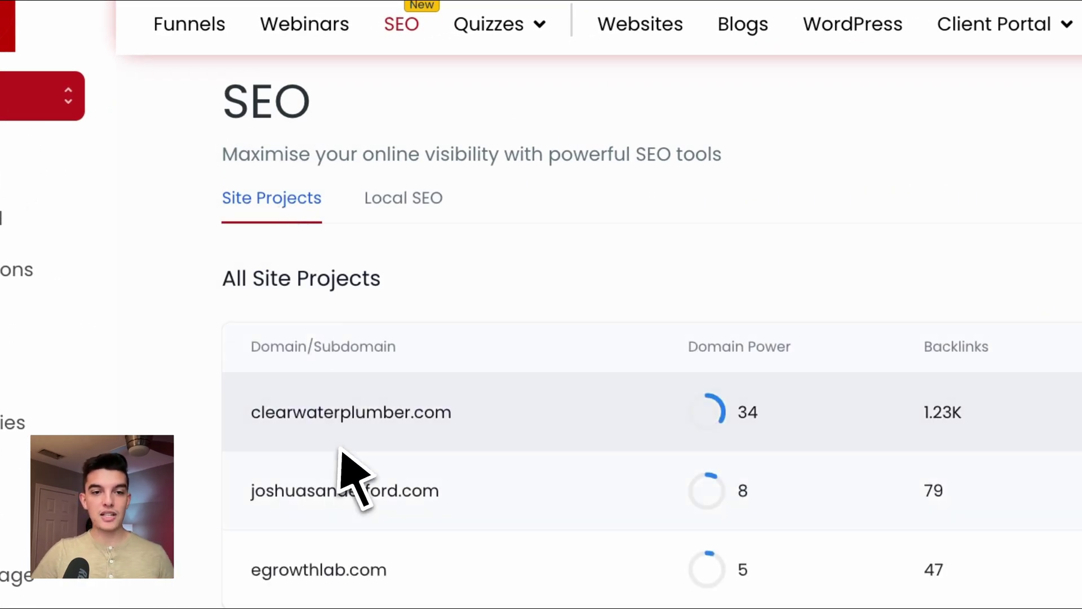
click(374, 489)
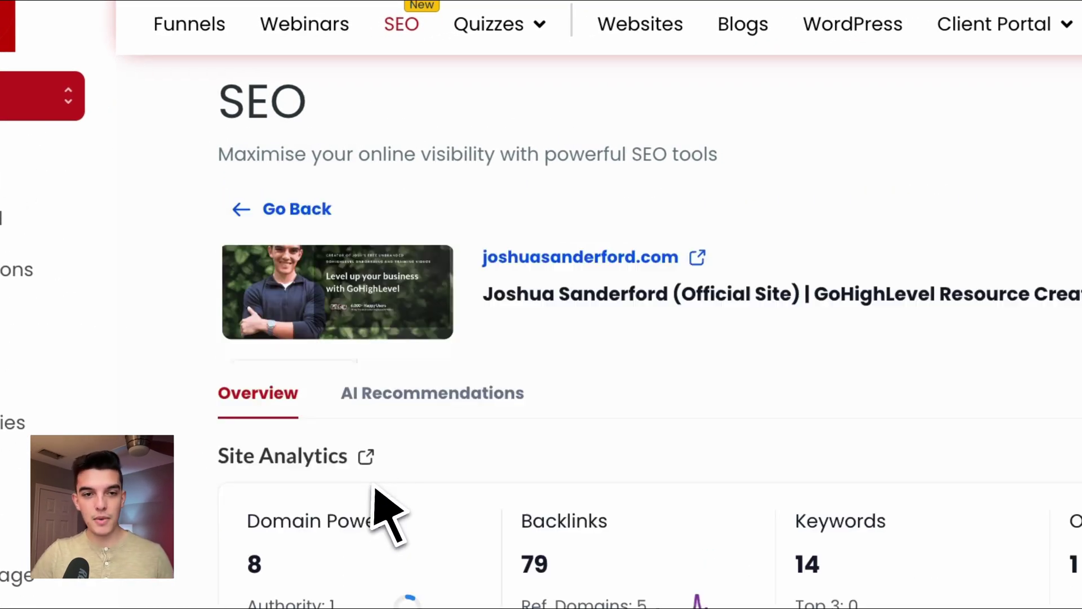
click(433, 396)
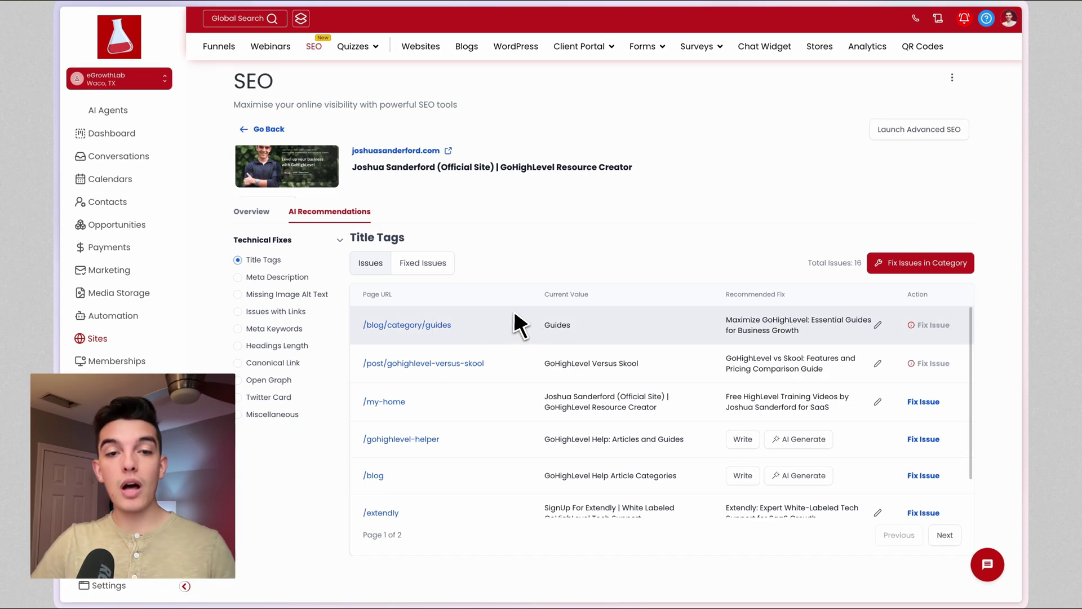
scroll(504, 311, down, 1)
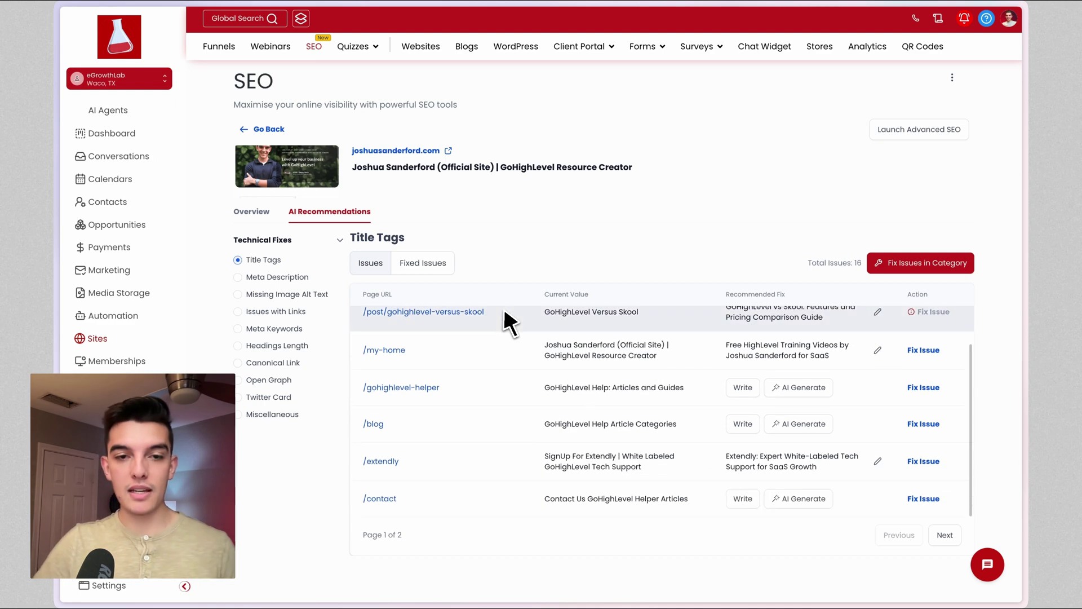
scroll(534, 336, up, 1)
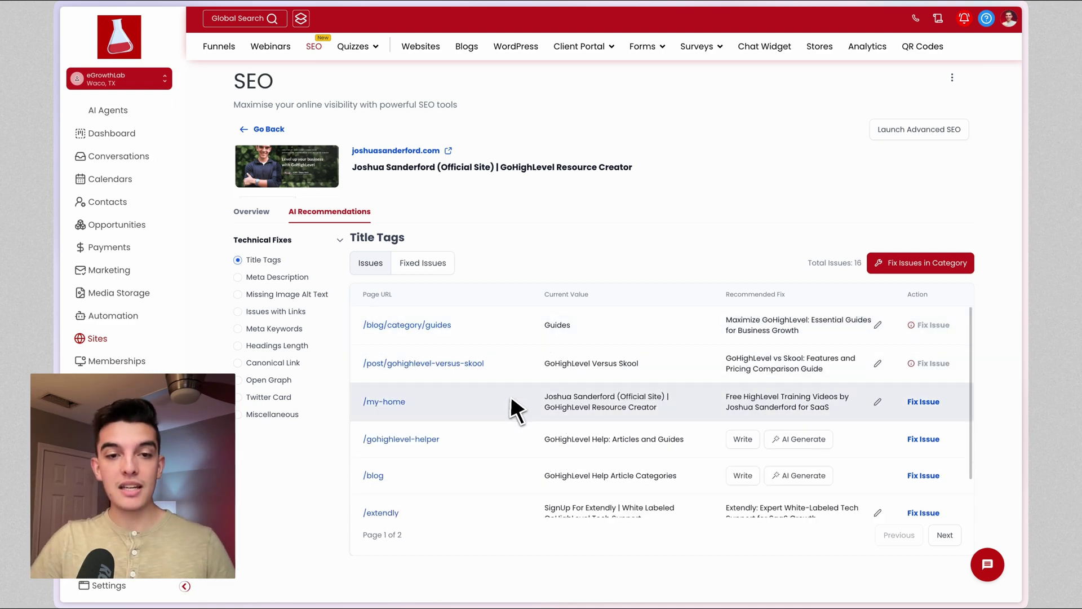
scroll(509, 407, down, 1)
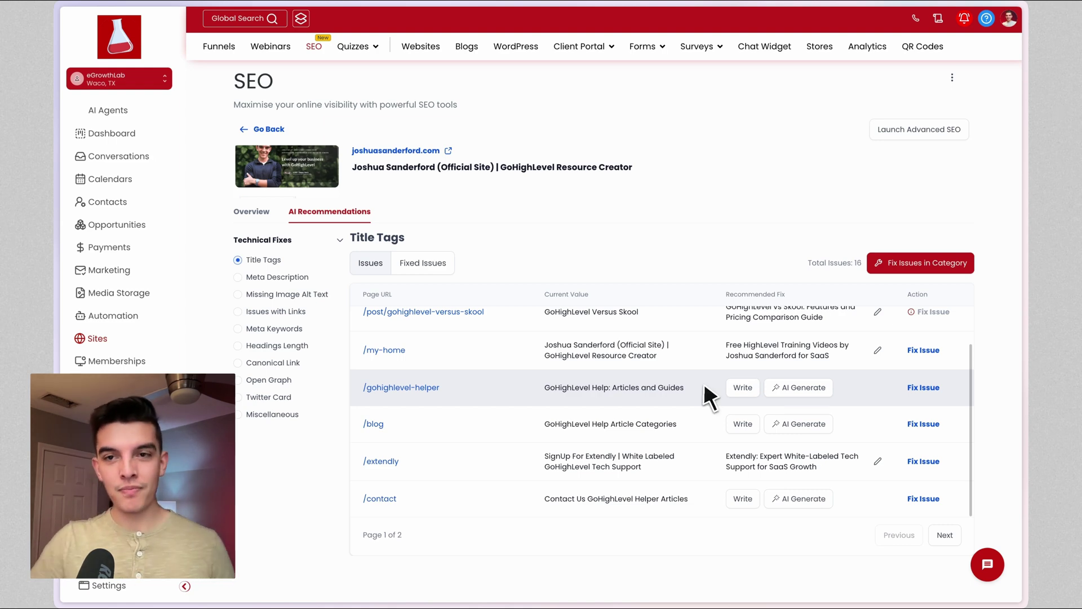
Launch Advanced SEO in Search Atlas and scroll through the tracked websites list
click(917, 133)
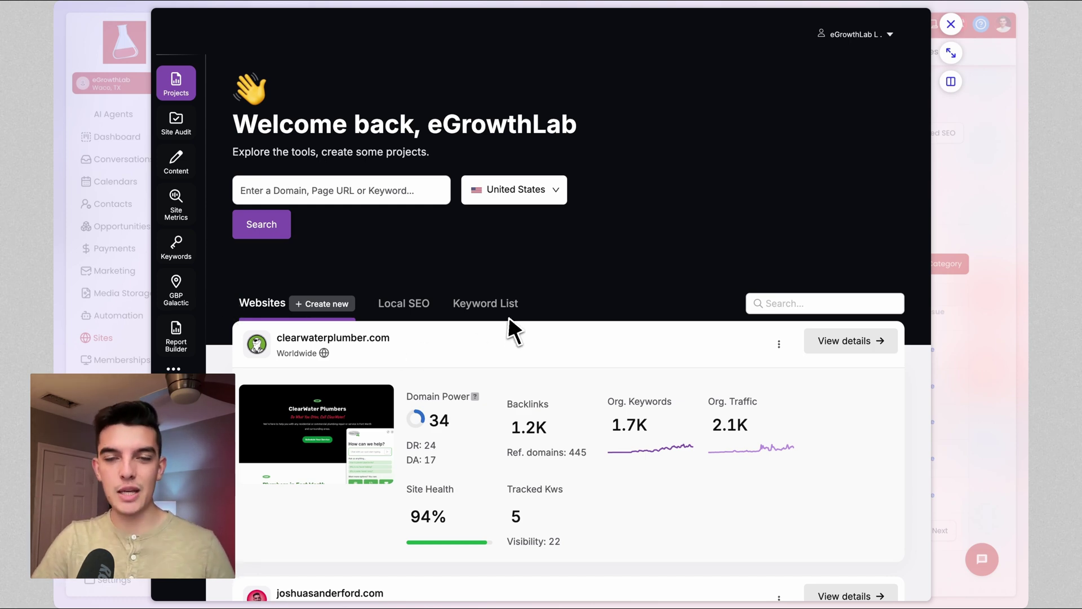
scroll(226, 361, down, 3)
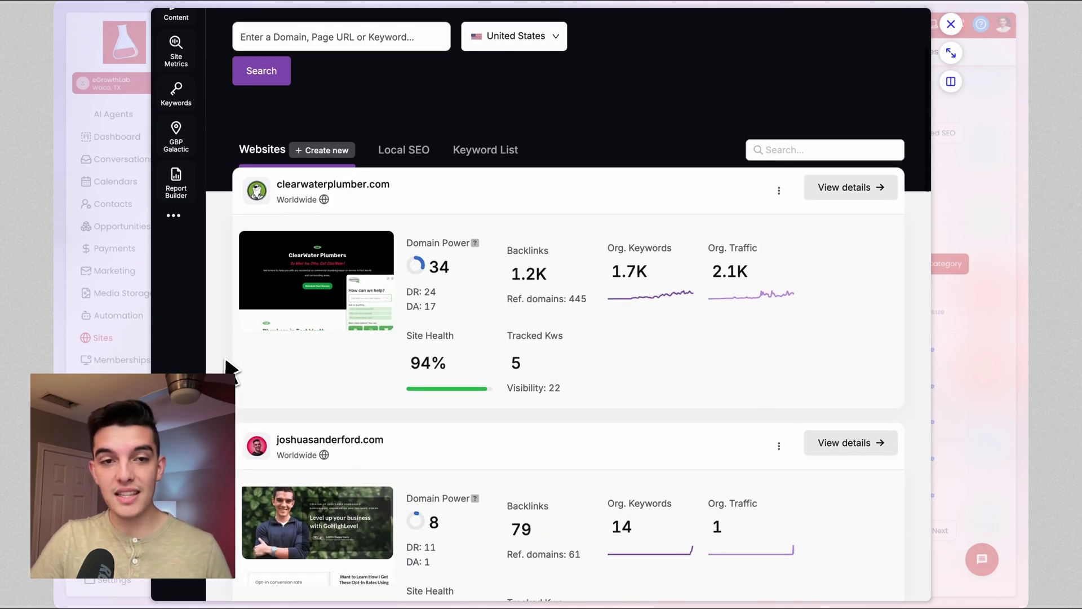
scroll(226, 362, down, 1)
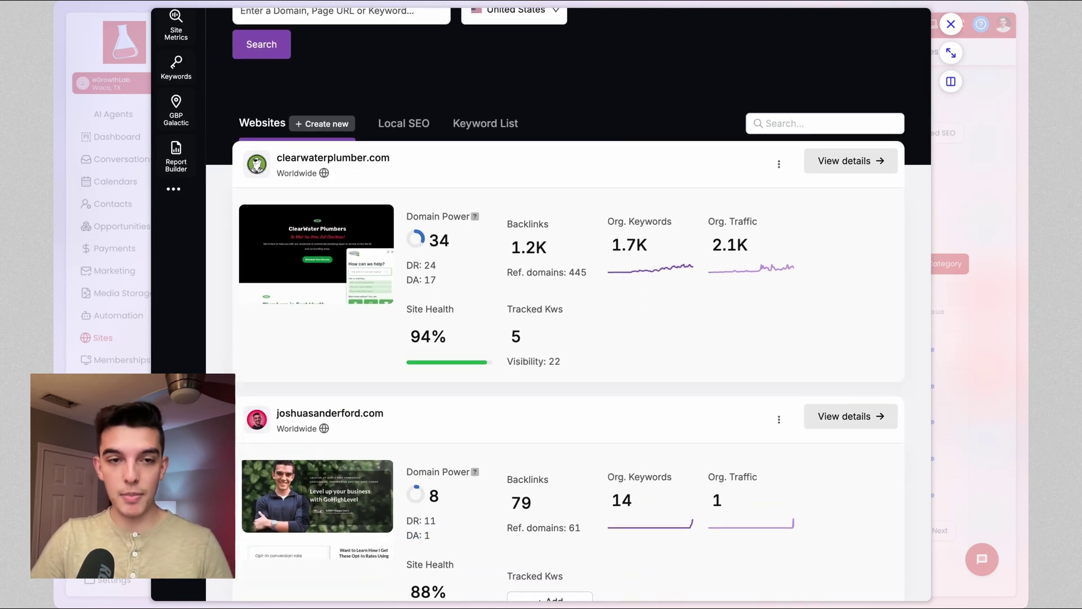
scroll(323, 363, down, 2)
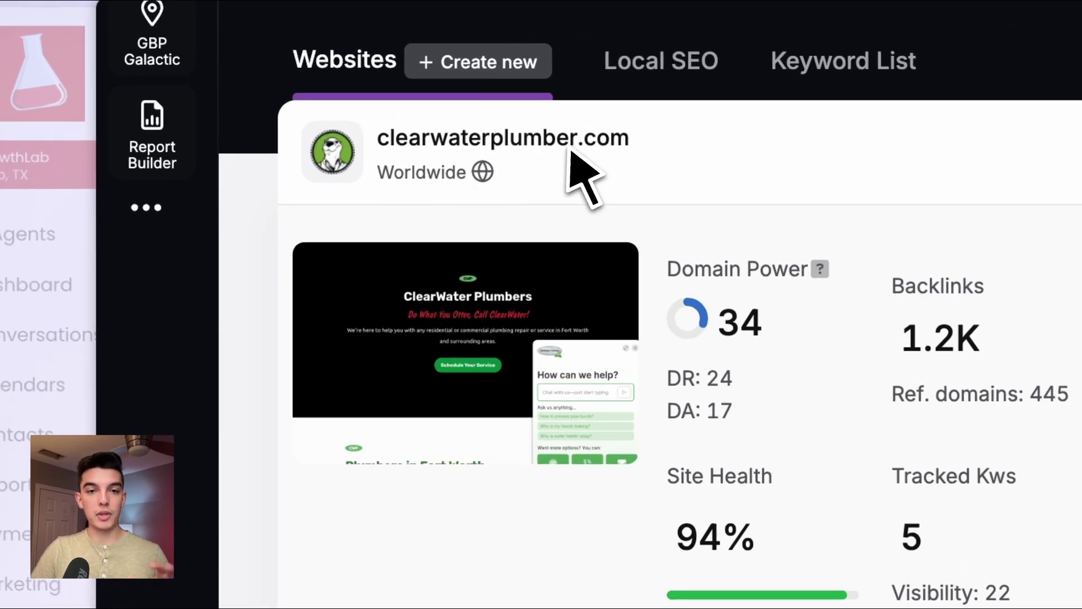
Open clearwaterplumber.com's Site Explorer overview and scroll through its charts
click(362, 75)
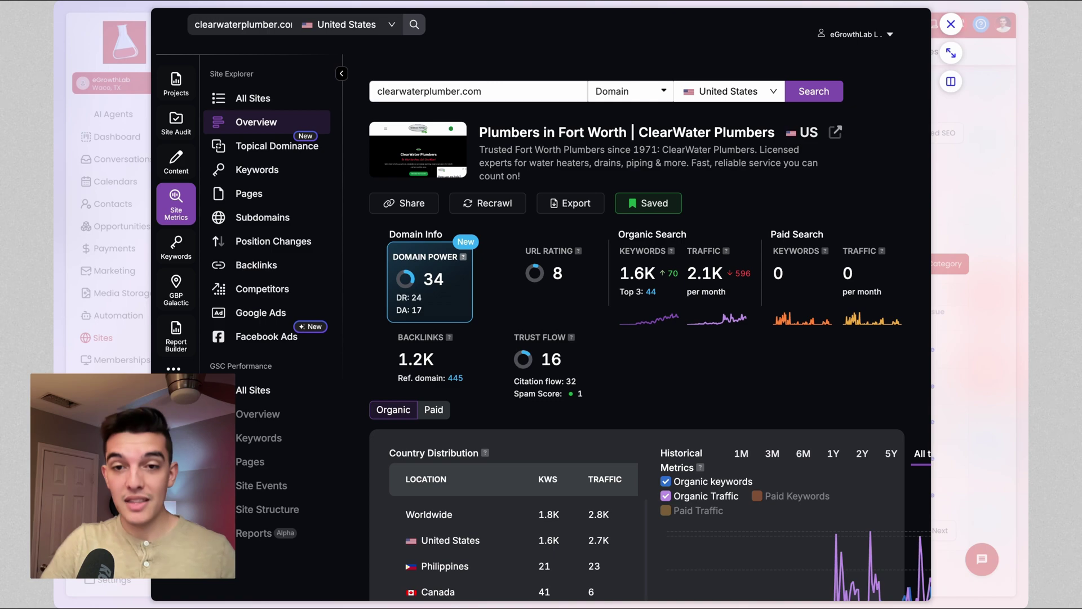
scroll(638, 305, down, 10)
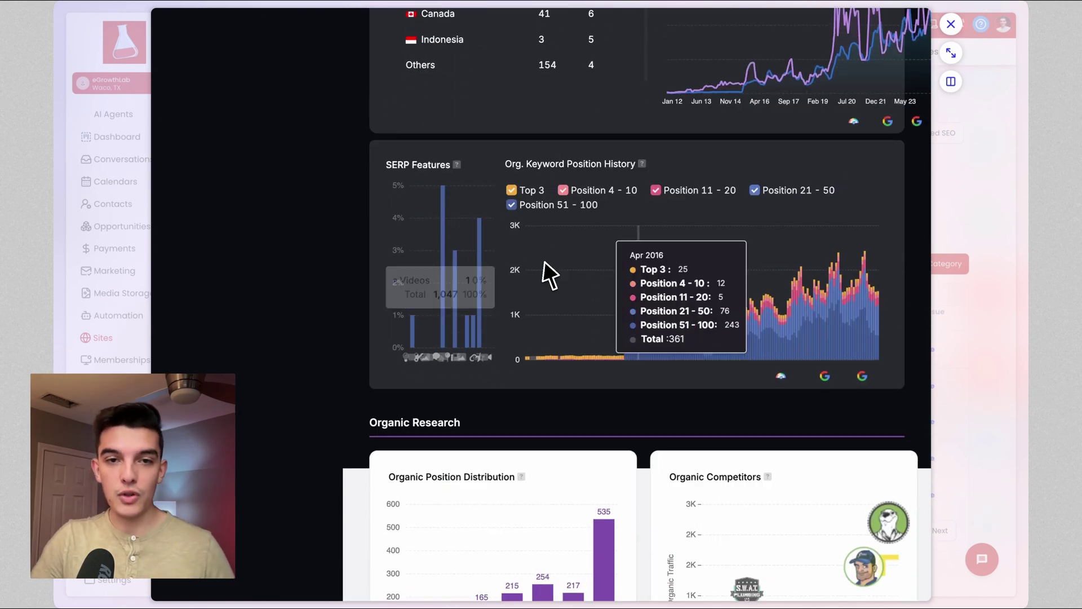
scroll(428, 254, down, 5)
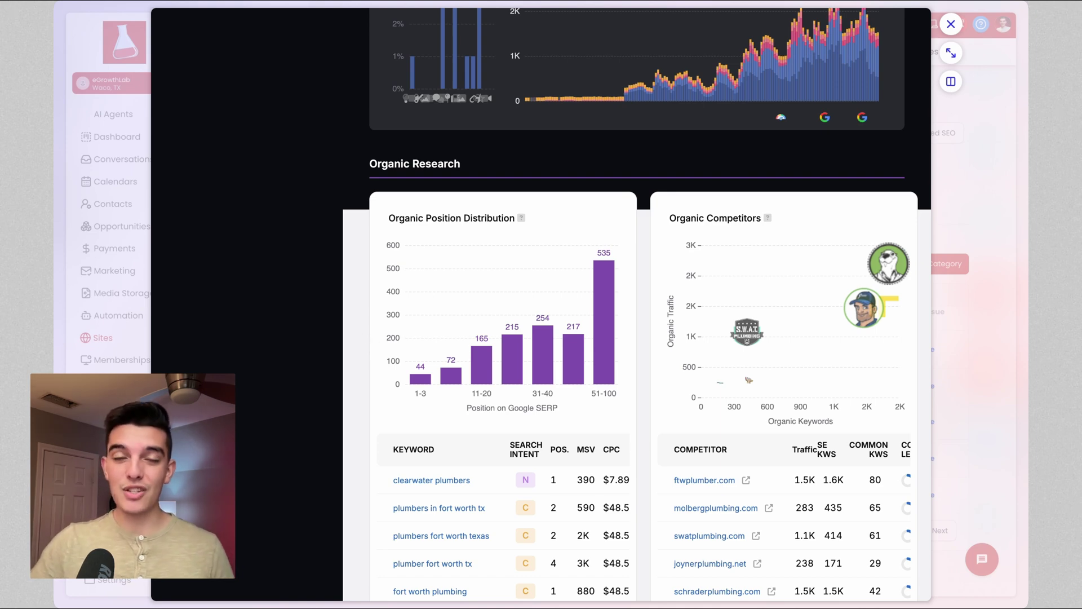
scroll(637, 305, down, 9)
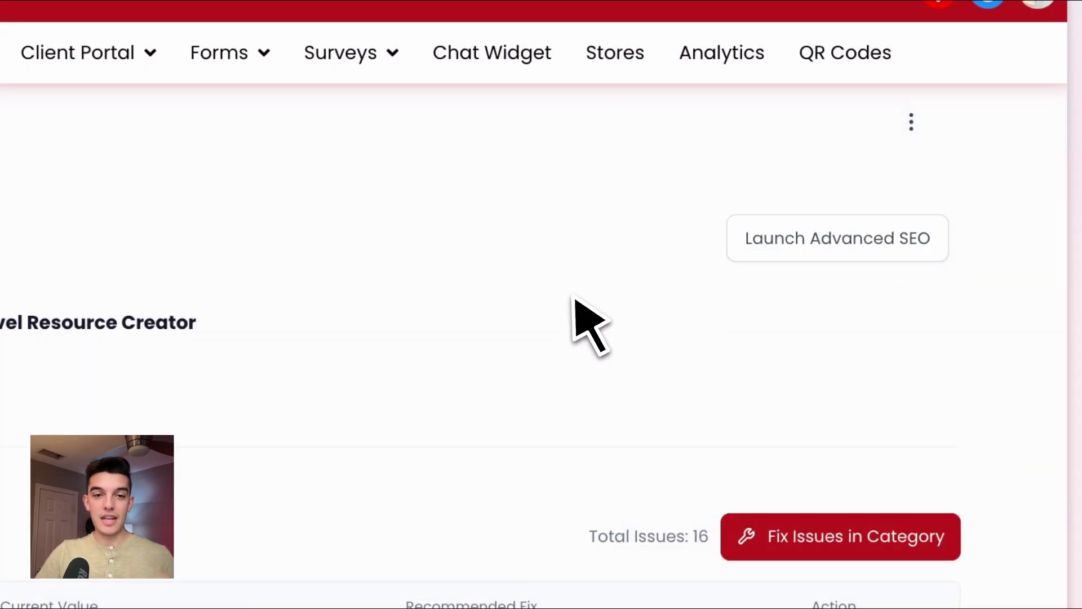
Go back to Local SEO and show HighLevel, Inc.'s heatmap for the CRM keyword
click(314, 290)
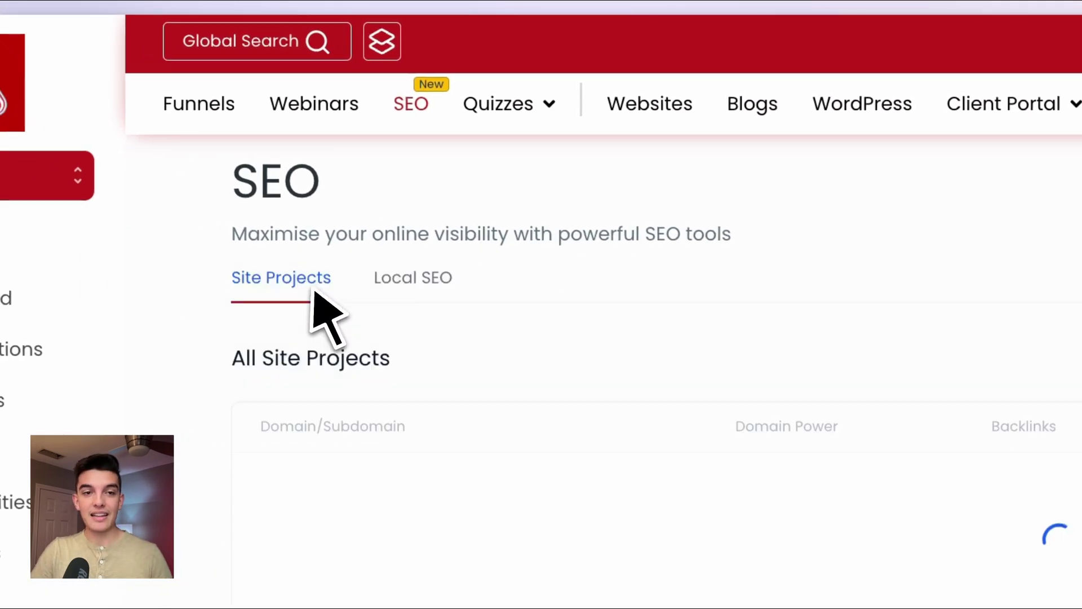
click(422, 282)
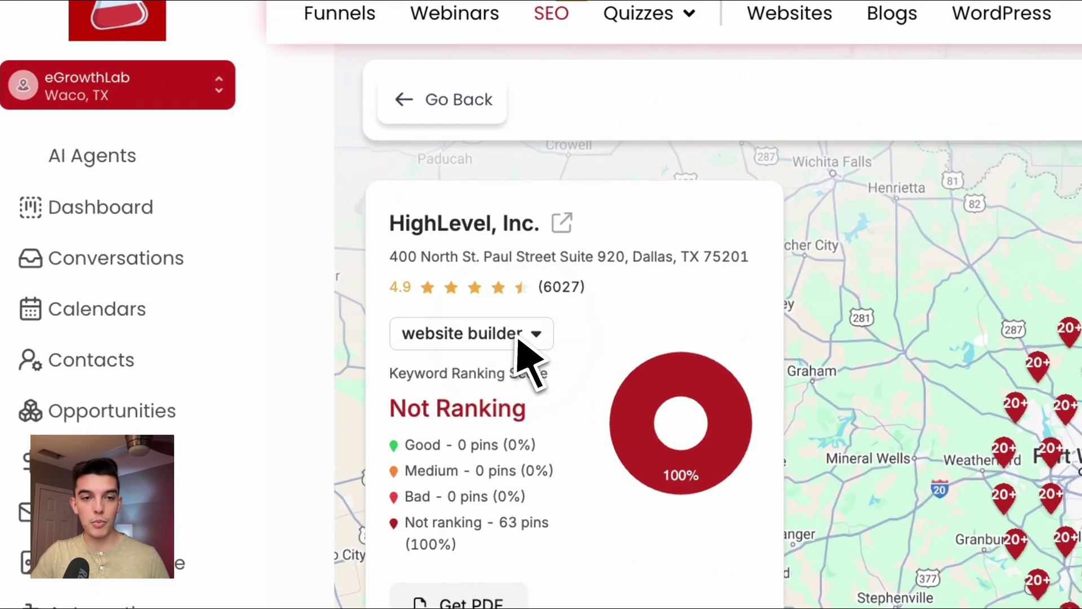
click(299, 191)
click(459, 379)
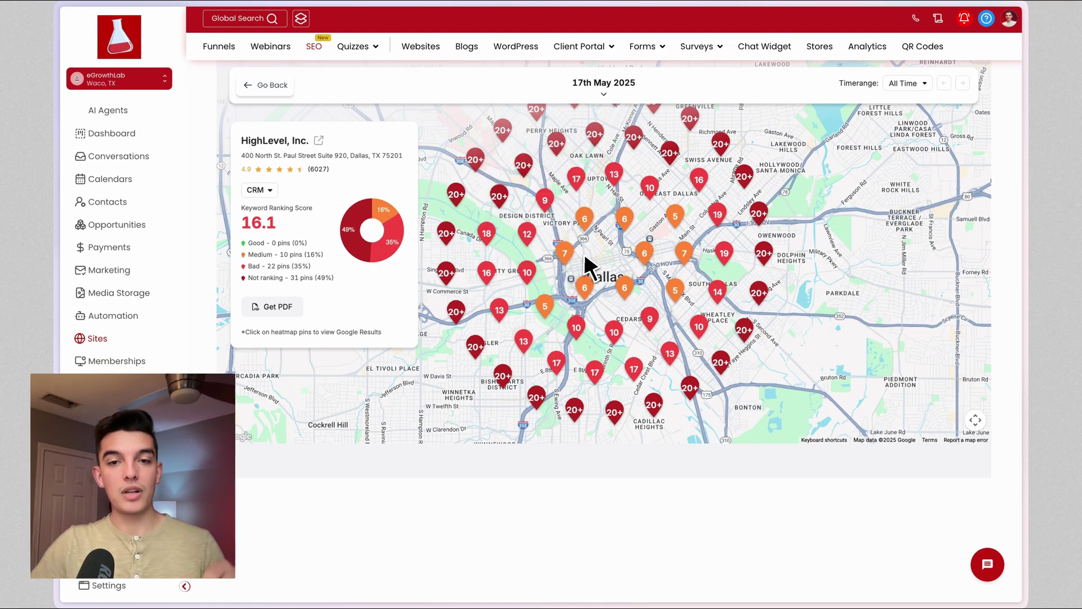
Open competitors' positions for CRM at a map pin and compare against Rechat Inc
click(566, 259)
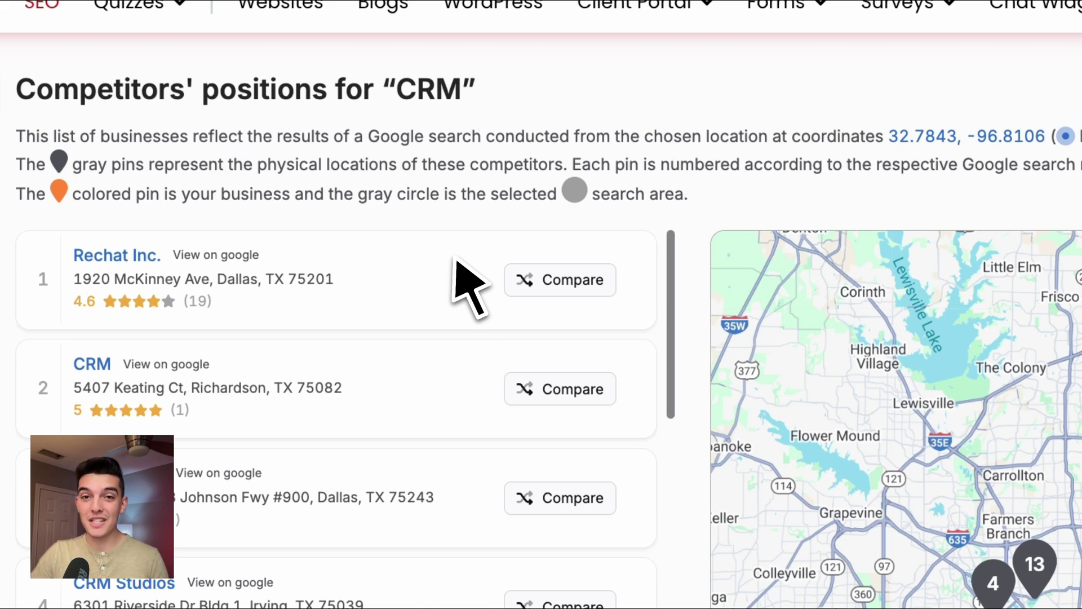
click(563, 280)
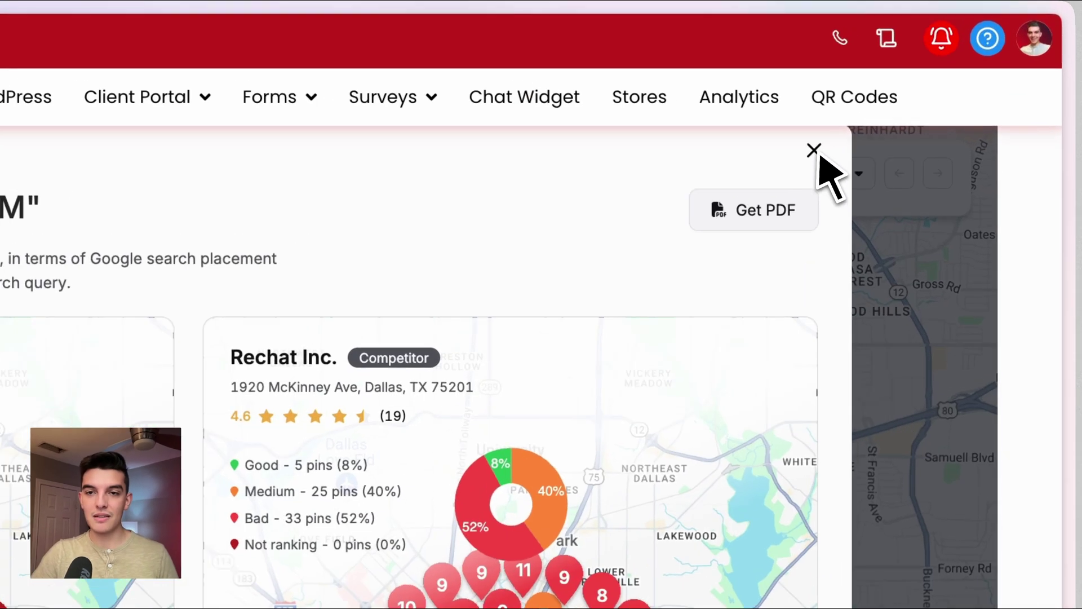
Close the showdown, return to the business list, and start then cancel adding a new business
click(904, 72)
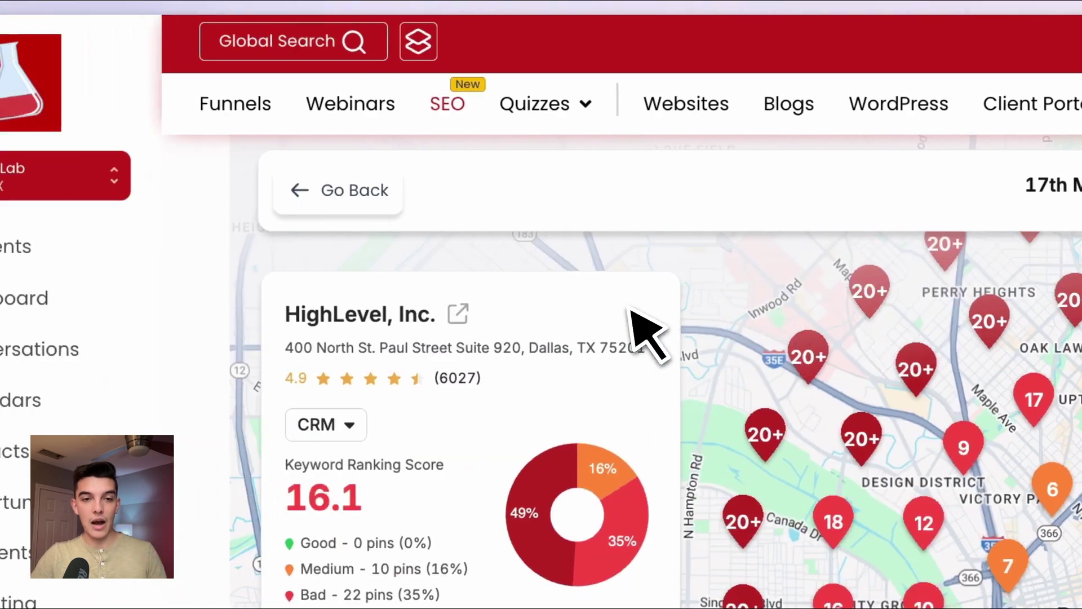
click(315, 191)
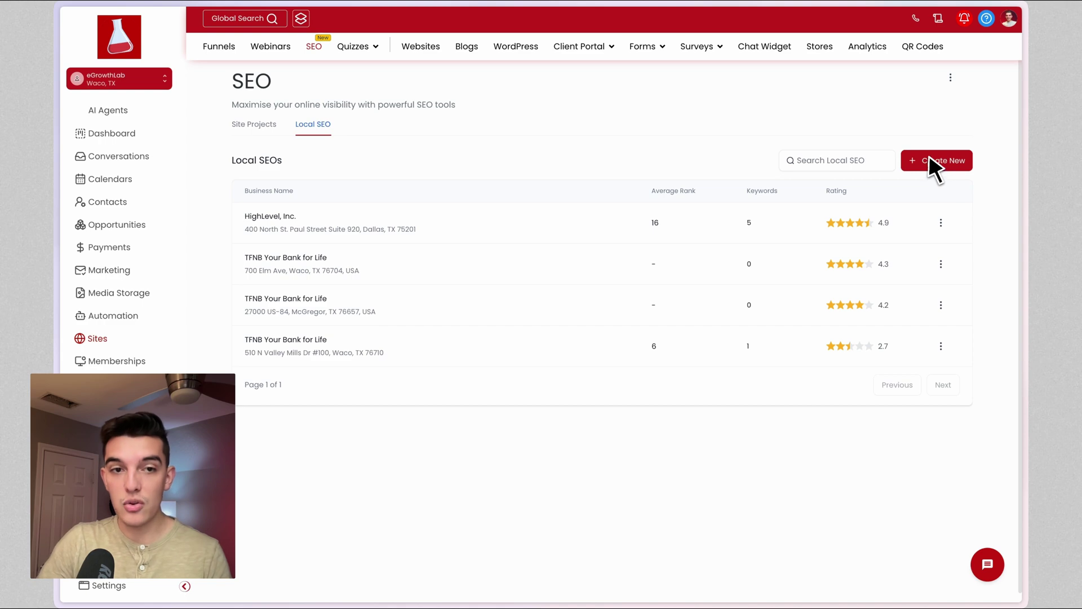
click(935, 161)
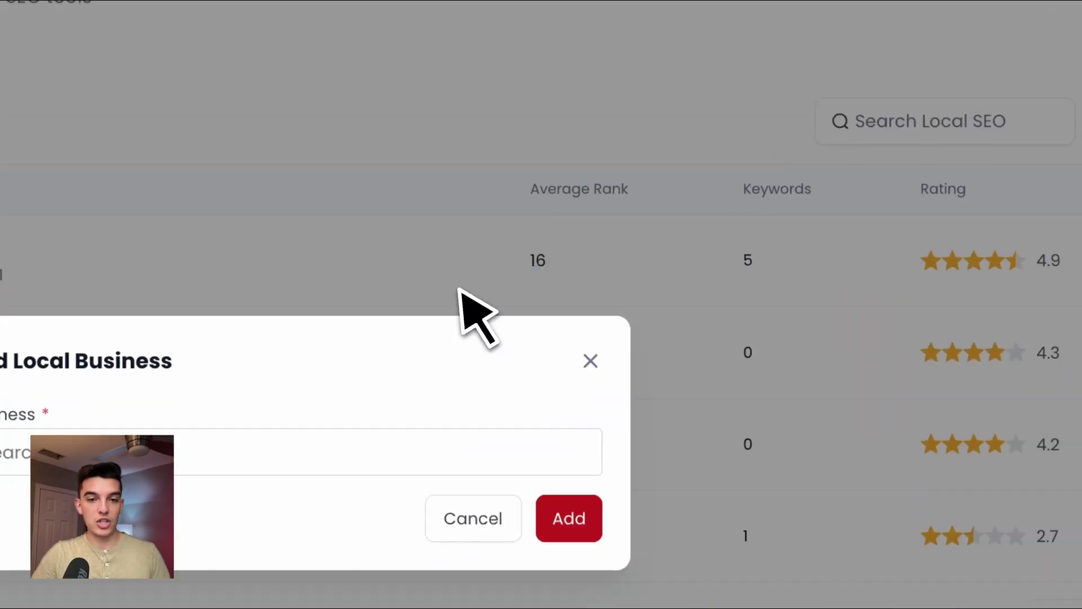
click(273, 399)
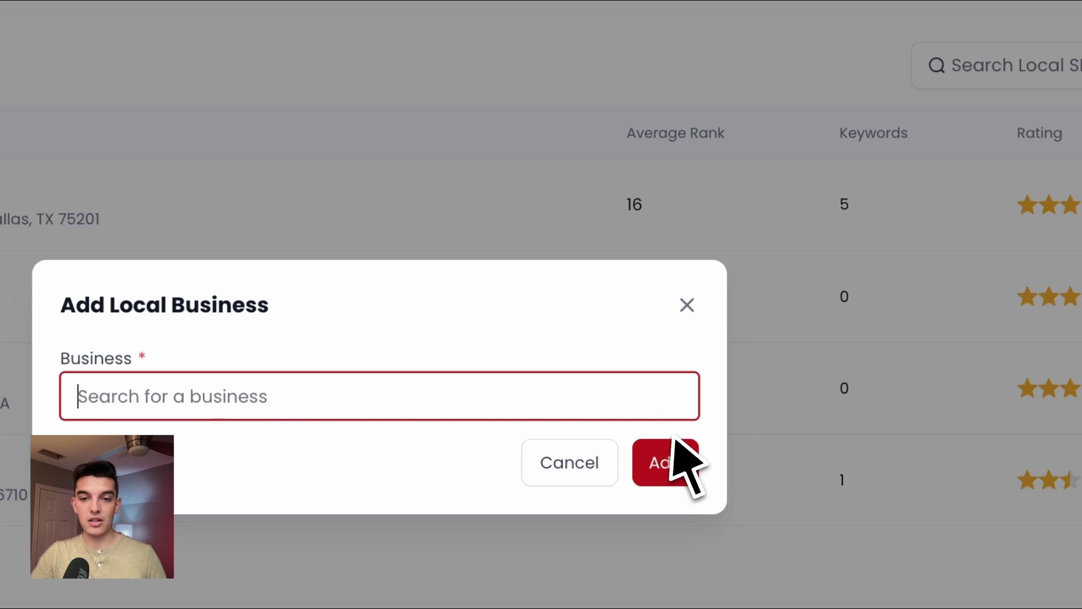
click(693, 304)
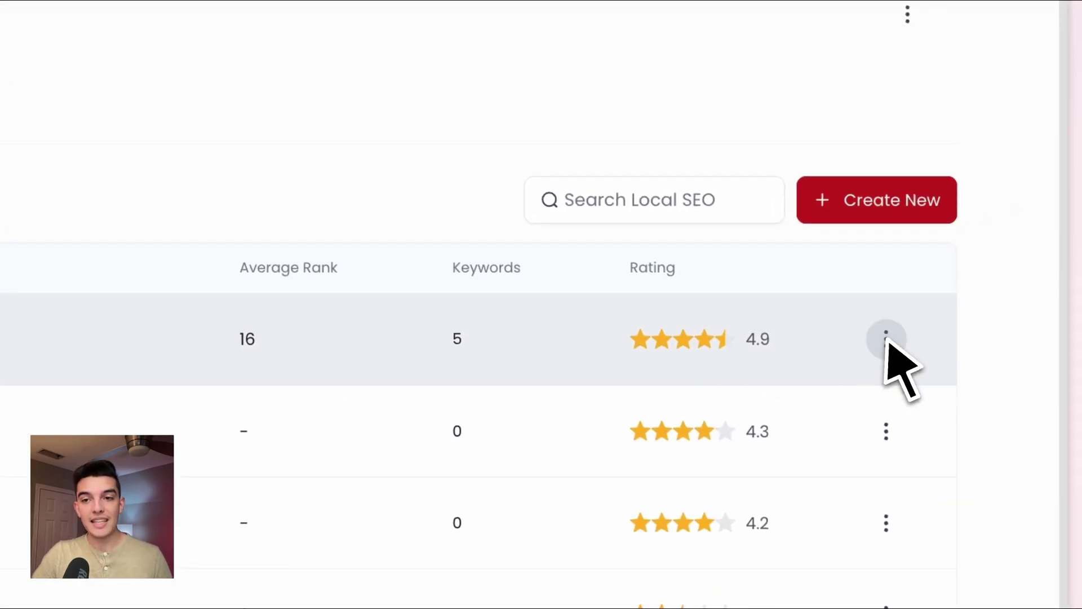
Open Add Keyword for HighLevel, Inc. and choose a Circle search area
click(892, 340)
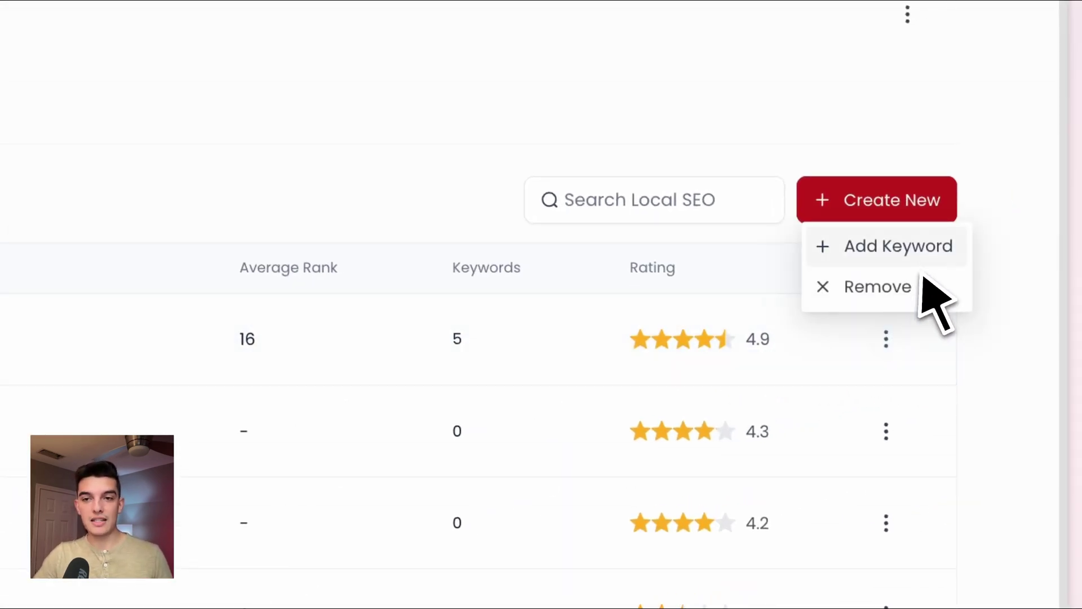
click(891, 249)
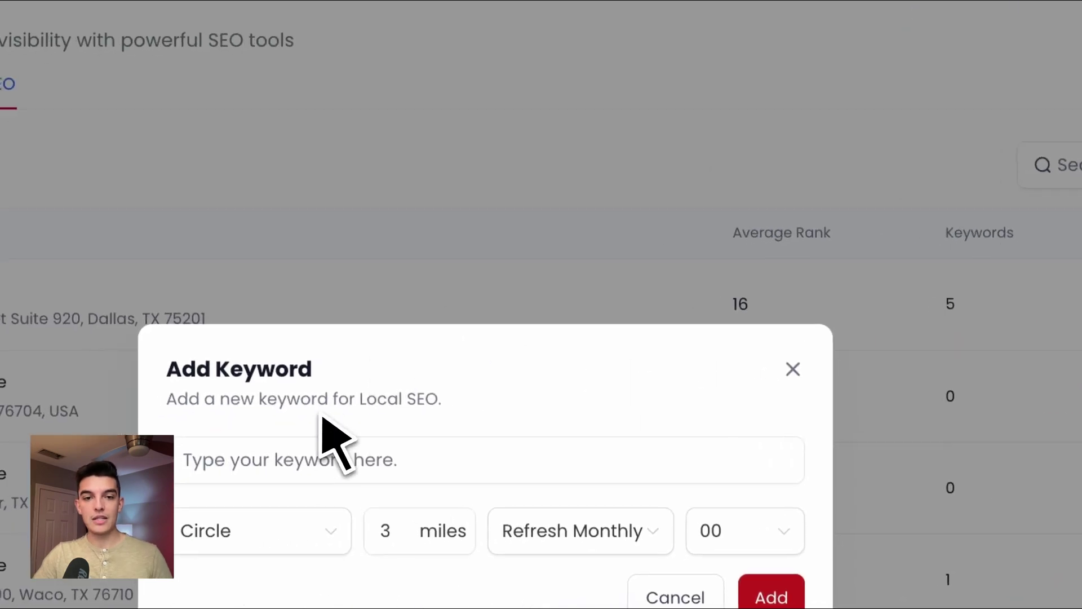
click(175, 458)
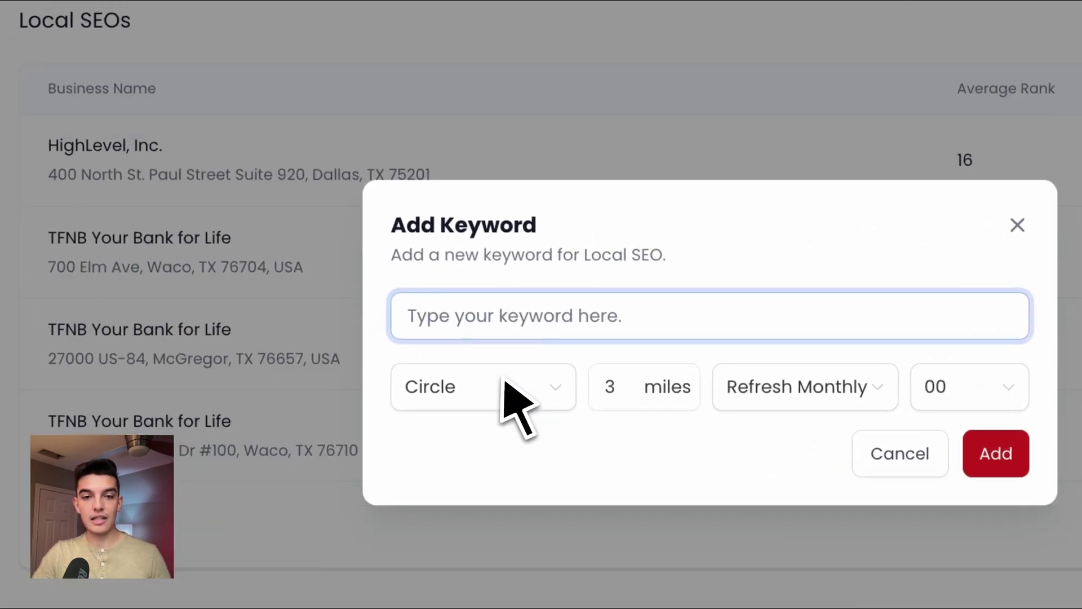
click(503, 383)
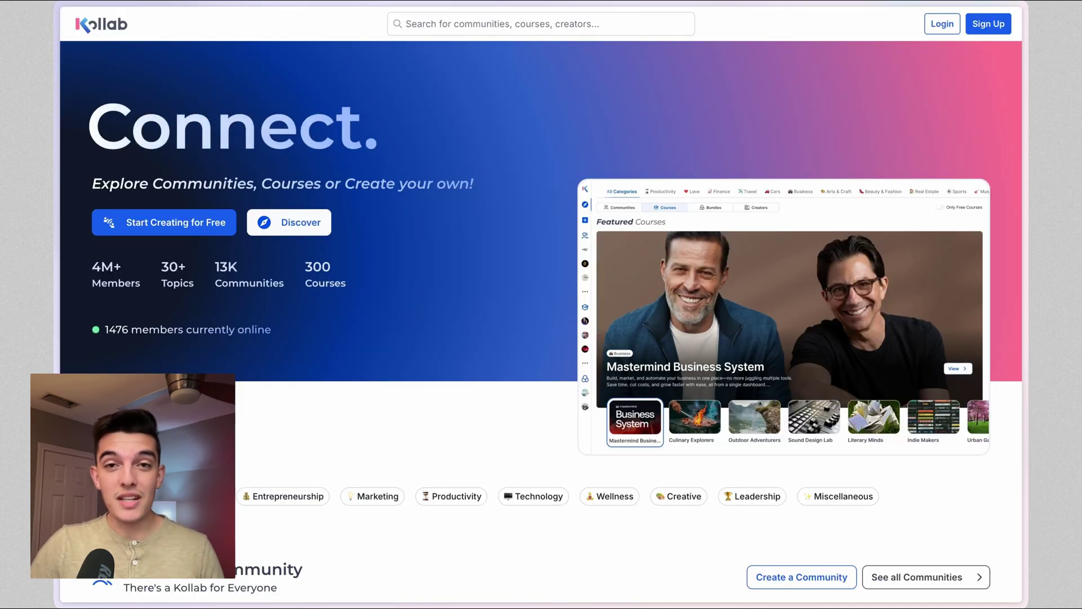
Open the featured creator's Kollab profile from the page bottom and browse its 4 communities, including GoHighLevel Jumpstart
scroll(541, 327, down, 2)
key(End)
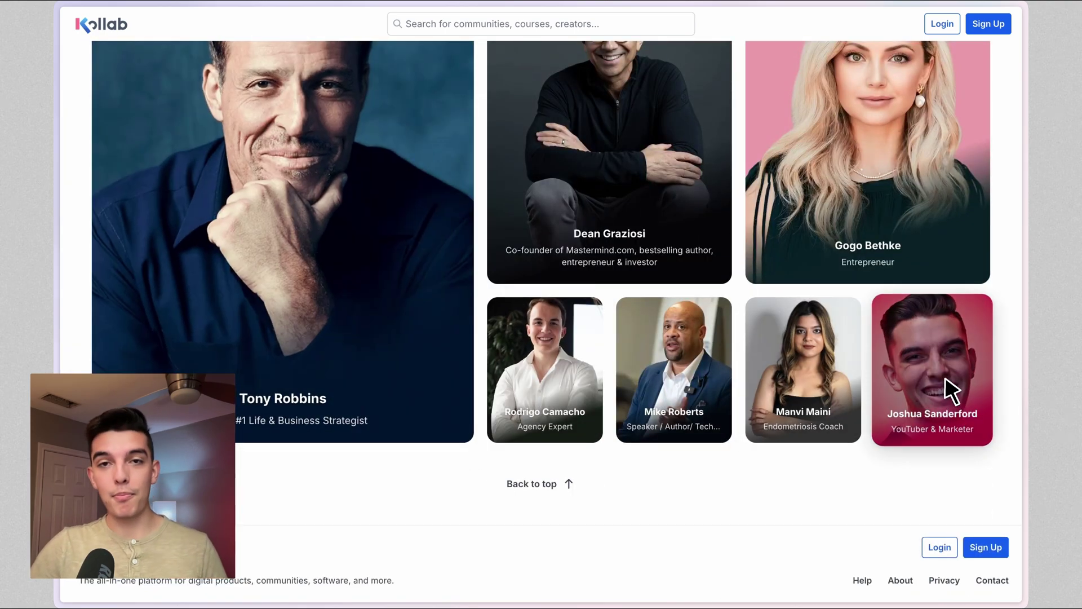
click(940, 373)
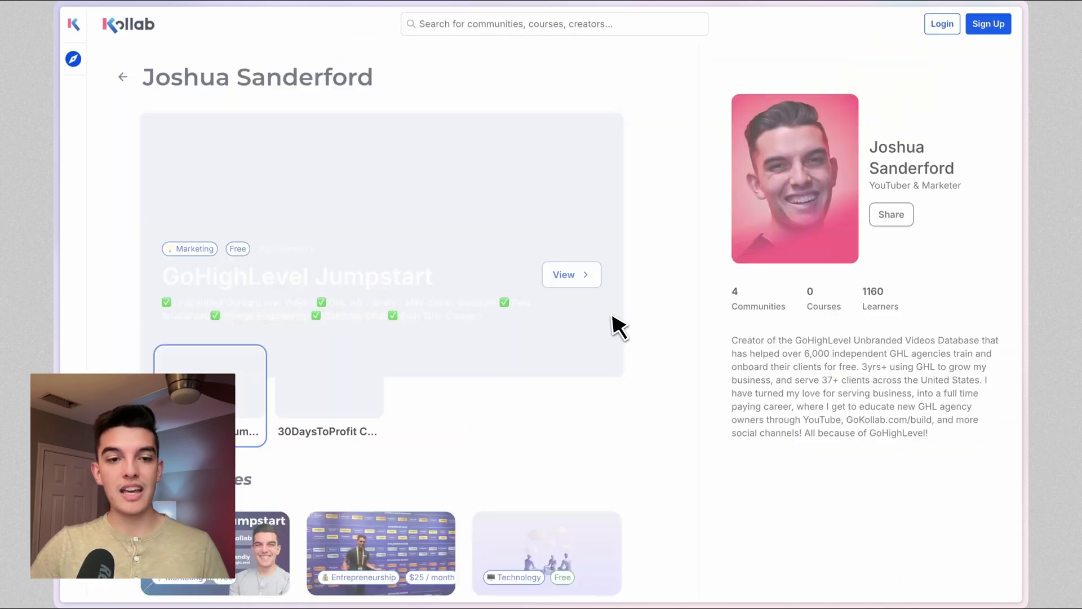
scroll(349, 288, down, 1)
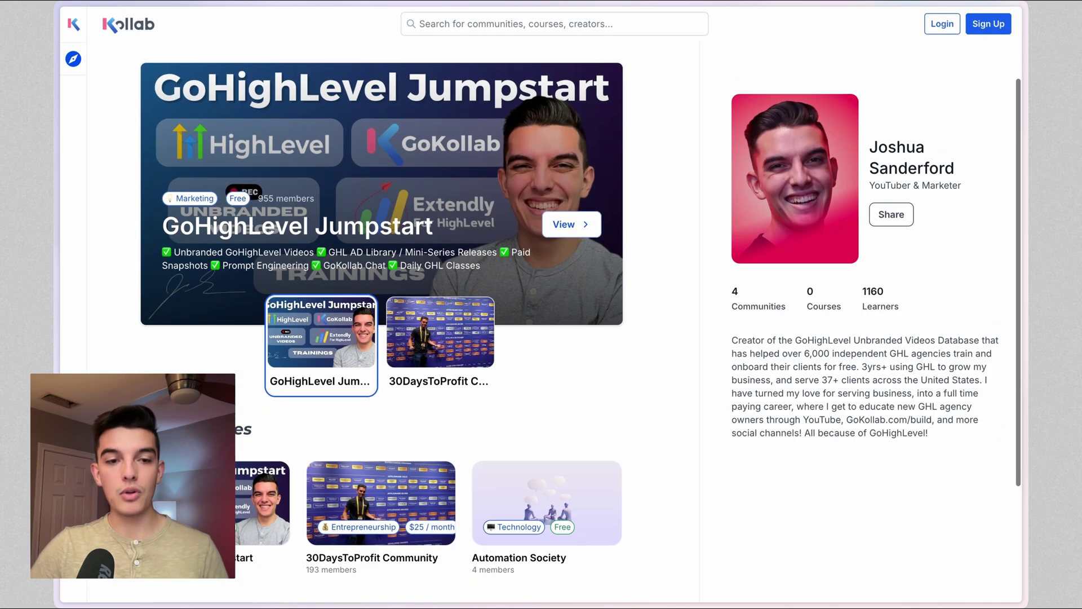